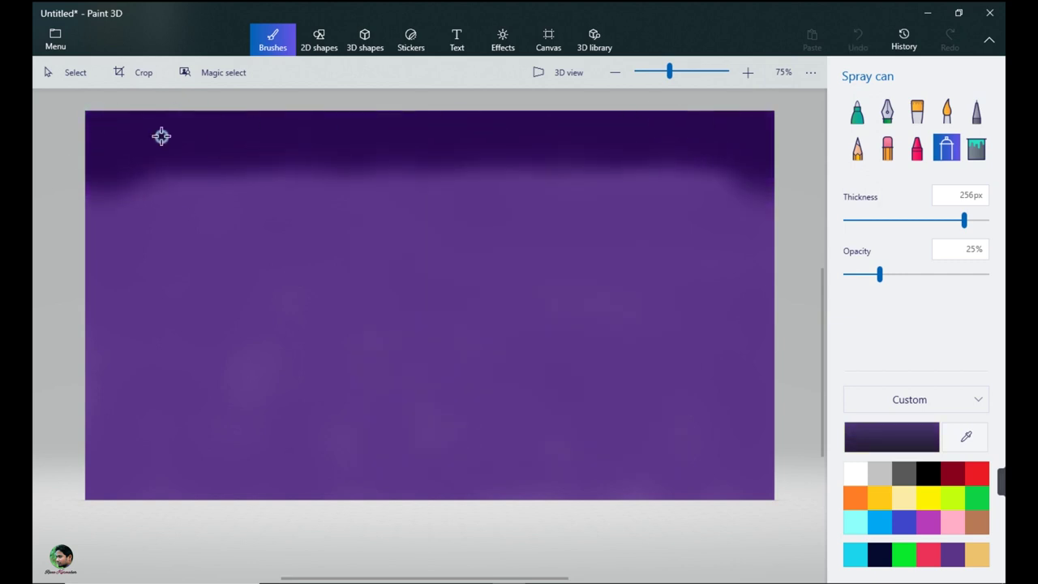
- Blend the dark band along the top of the sky into the purple below, spraying medium purple at 3% and 2% opacity
left_click_drag(879, 274, 848, 280)
left_click(952, 555)
left_click(248, 166)
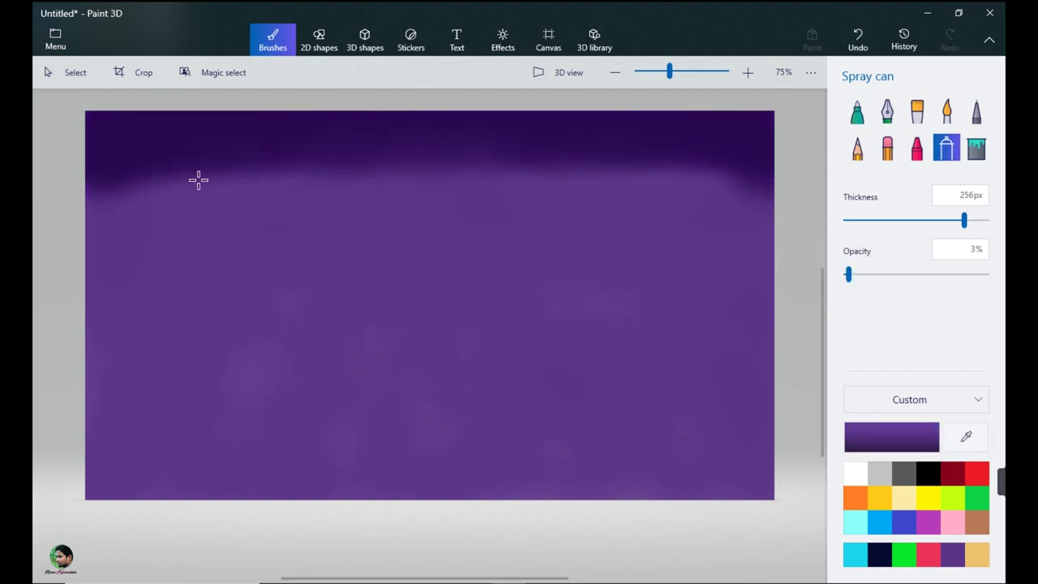
left_click(223, 165)
left_click(274, 165)
left_click(369, 163)
left_click(623, 167)
left_click(321, 175)
left_click(492, 215)
left_click(376, 225)
left_click_drag(365, 223, 594, 183)
left_click_drag(261, 154, 572, 161)
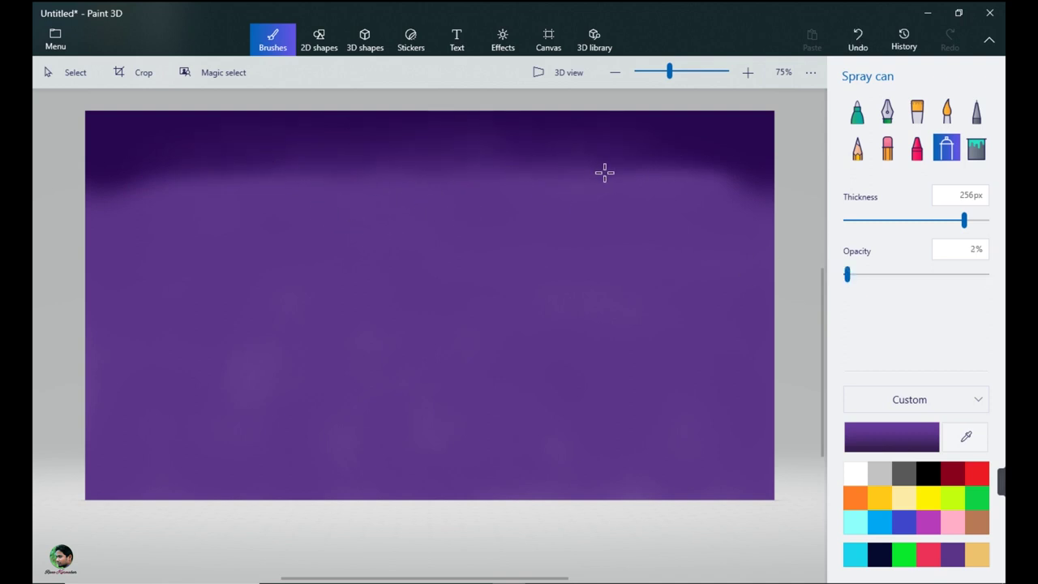
mouse_move(272, 165)
left_mouse_down()
mouse_move(204, 171)
mouse_move(479, 172)
mouse_move(227, 180)
mouse_move(680, 165)
left_mouse_up()
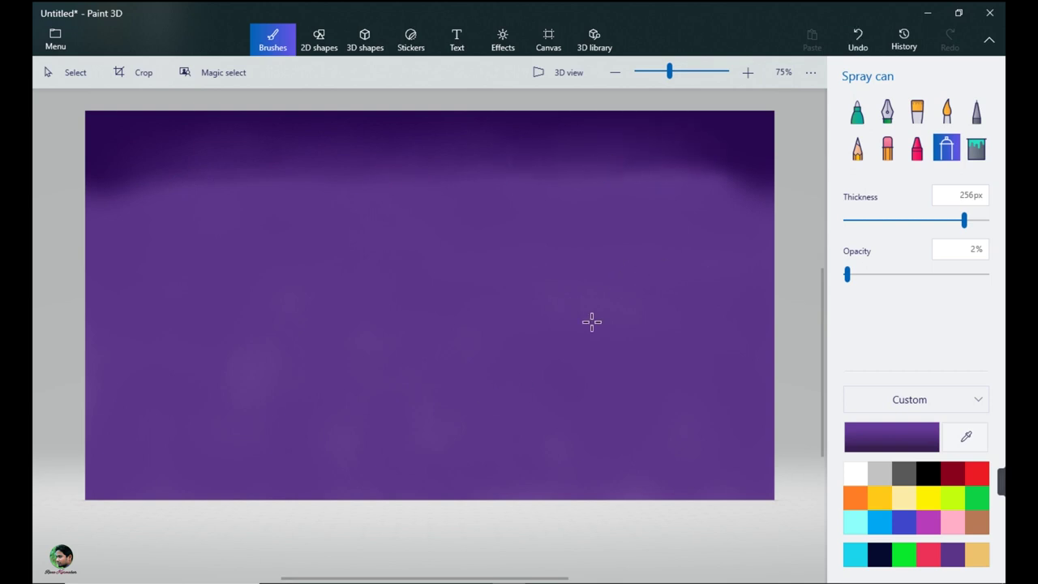
mouse_move(432, 189)
left_mouse_down()
mouse_move(510, 175)
mouse_move(178, 187)
mouse_move(374, 168)
mouse_move(416, 150)
left_mouse_up()
- Reduce the spray thickness to 180px and blend the dark band's lower edge near the sky's centre
left_click_drag(964, 221, 924, 220)
left_click_drag(501, 167, 405, 178)
mouse_move(405, 179)
left_mouse_down()
mouse_move(688, 165)
mouse_move(482, 185)
mouse_move(691, 203)
mouse_move(686, 159)
mouse_move(524, 169)
left_mouse_up()
- Mix a lighter purple and spray a broad bright patch across the middle of the sky at 24% opacity
left_click(865, 439)
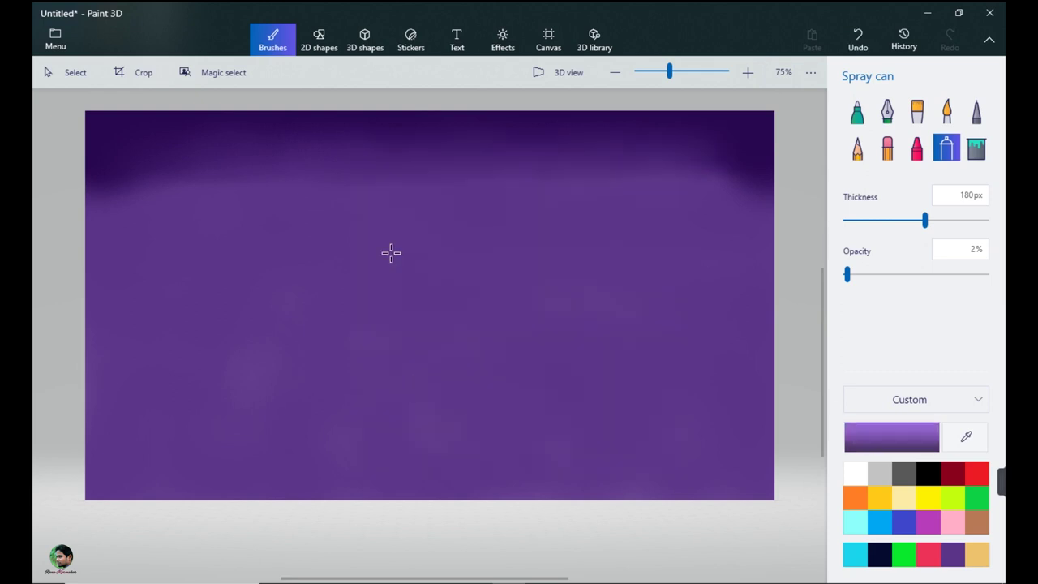
mouse_move(389, 251)
left_mouse_down()
mouse_move(471, 220)
mouse_move(631, 277)
mouse_move(387, 287)
mouse_move(375, 186)
mouse_move(618, 229)
mouse_move(274, 266)
mouse_move(324, 300)
left_mouse_up()
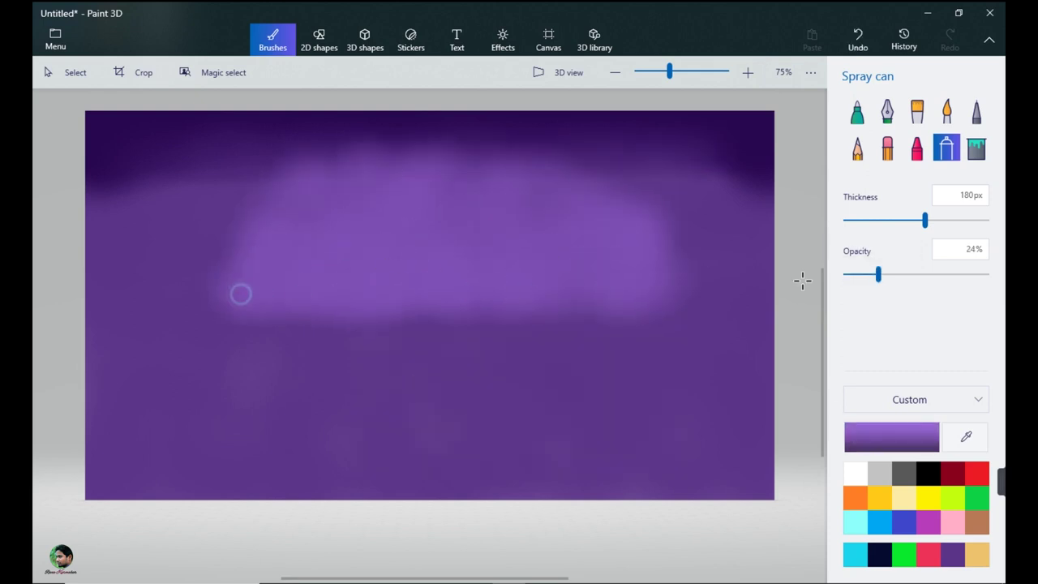
- Soften the upper and side edges of the bright patch with the lighter purple at 2% opacity
left_click(847, 274)
mouse_move(406, 162)
left_mouse_down()
mouse_move(372, 155)
mouse_move(209, 301)
mouse_move(252, 222)
mouse_move(186, 264)
mouse_move(157, 259)
mouse_move(234, 287)
mouse_move(227, 282)
mouse_move(283, 180)
mouse_move(195, 192)
mouse_move(335, 143)
mouse_move(419, 145)
mouse_move(681, 232)
left_mouse_up()
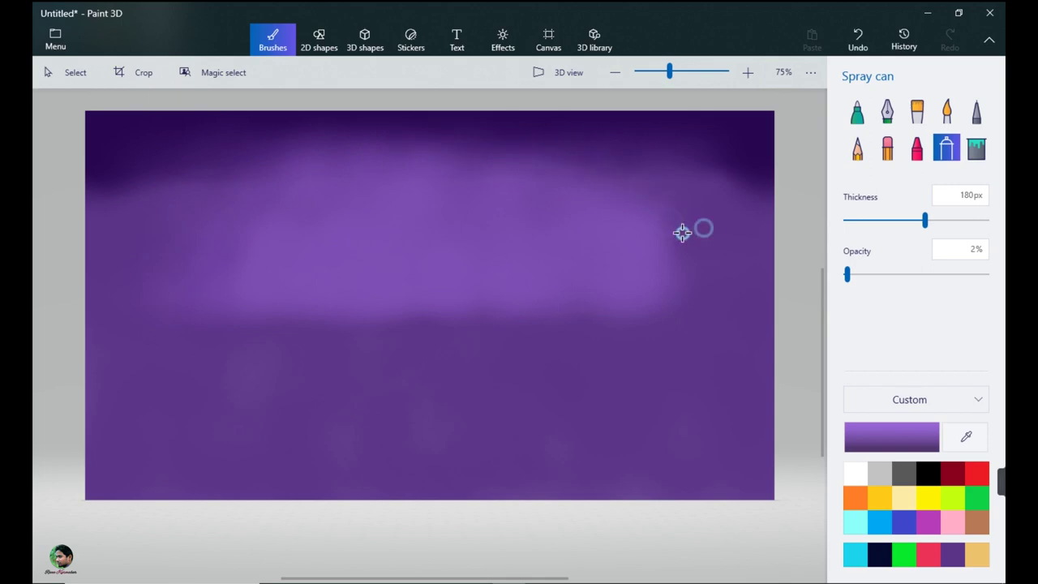
mouse_move(509, 157)
left_mouse_down()
mouse_move(500, 148)
mouse_move(205, 257)
mouse_move(213, 296)
mouse_move(270, 199)
left_mouse_up()
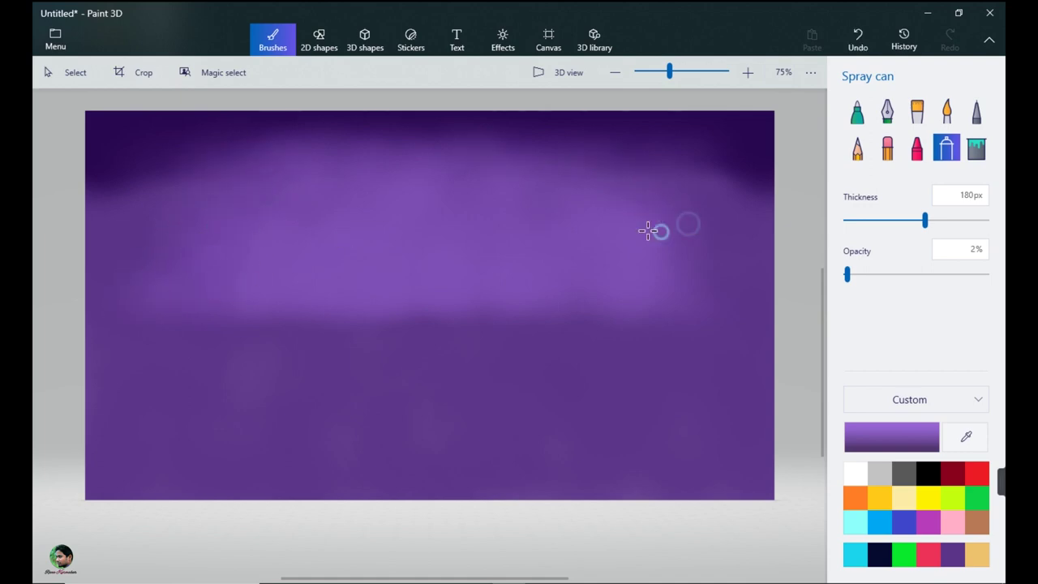
left_click(713, 218)
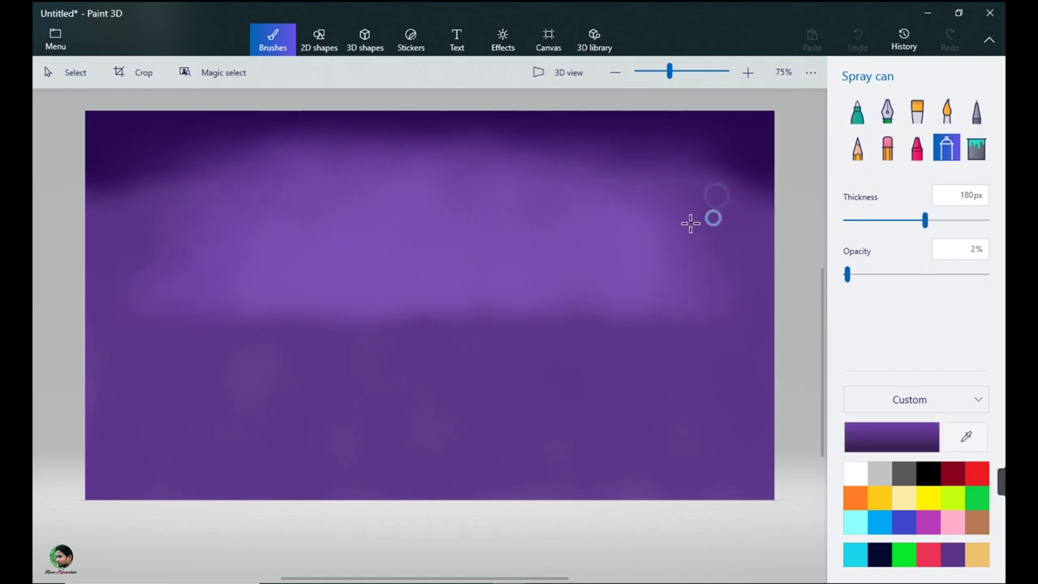
- Blend the bright patch's right and left ends into the background with medium purple spray
left_click(700, 234)
left_click(678, 230)
left_click(139, 206)
left_click_drag(158, 199, 144, 287)
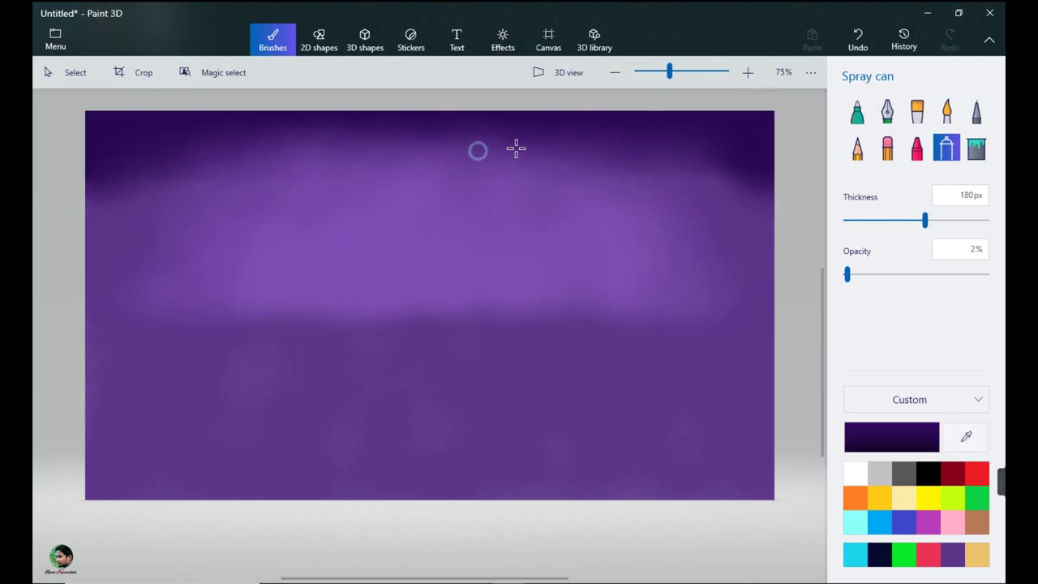
- Darken the sky's side edges with dark purple spray, then sample medium purple and blend the upper left transition
left_click(86, 206)
left_click_drag(764, 213, 774, 204)
left_click(963, 443)
left_click(960, 440)
left_click(444, 389)
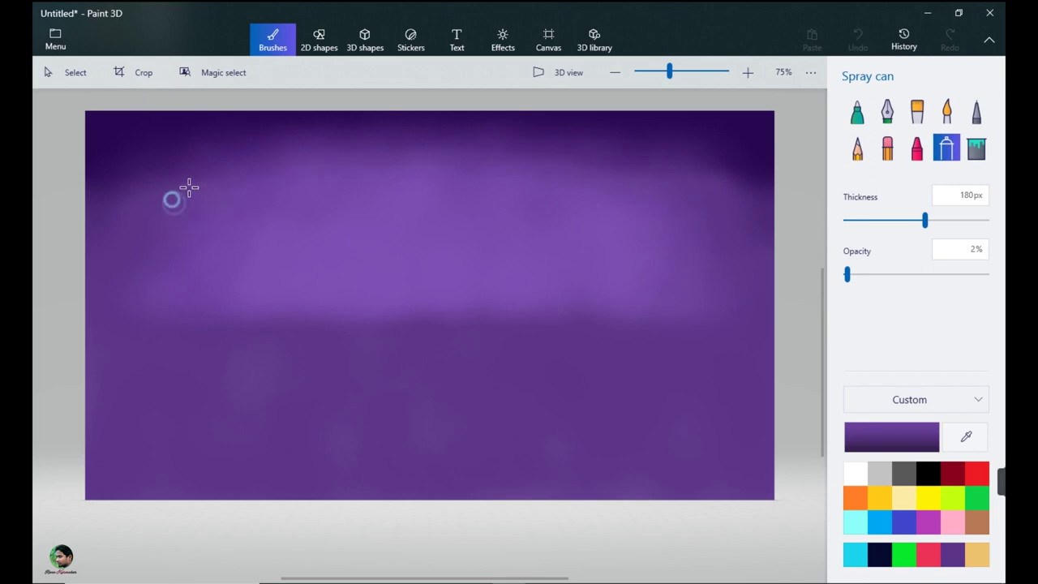
- Sample the dark purple from the sky's corner and shade the left and right edges of the sky at 2% opacity
left_click(962, 435)
left_click(736, 150)
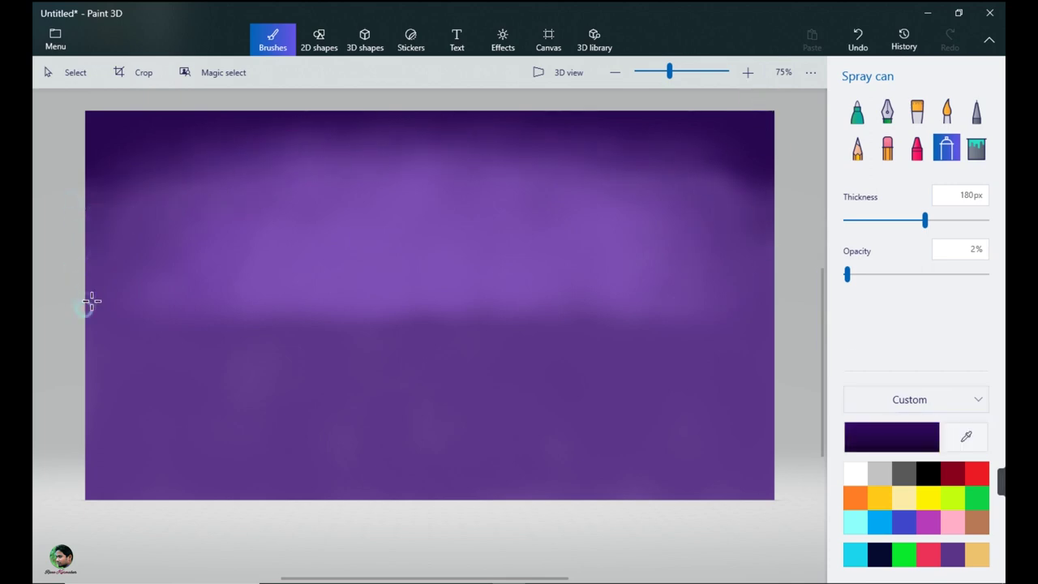
mouse_move(87, 227)
left_mouse_down()
mouse_move(105, 263)
mouse_move(88, 313)
mouse_move(95, 284)
mouse_move(78, 270)
mouse_move(87, 215)
mouse_move(97, 222)
mouse_move(71, 249)
left_mouse_up()
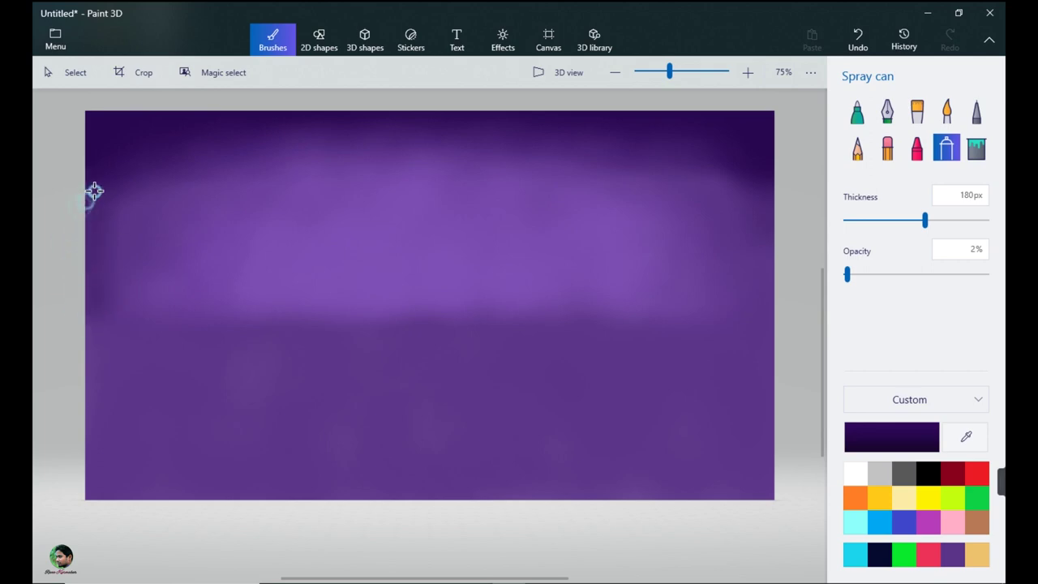
mouse_move(793, 172)
left_mouse_down()
mouse_move(766, 250)
mouse_move(772, 278)
mouse_move(779, 213)
mouse_move(765, 266)
mouse_move(776, 301)
mouse_move(765, 265)
mouse_move(764, 177)
mouse_move(770, 231)
mouse_move(764, 221)
mouse_move(761, 241)
mouse_move(778, 304)
mouse_move(757, 169)
mouse_move(677, 146)
left_mouse_up()
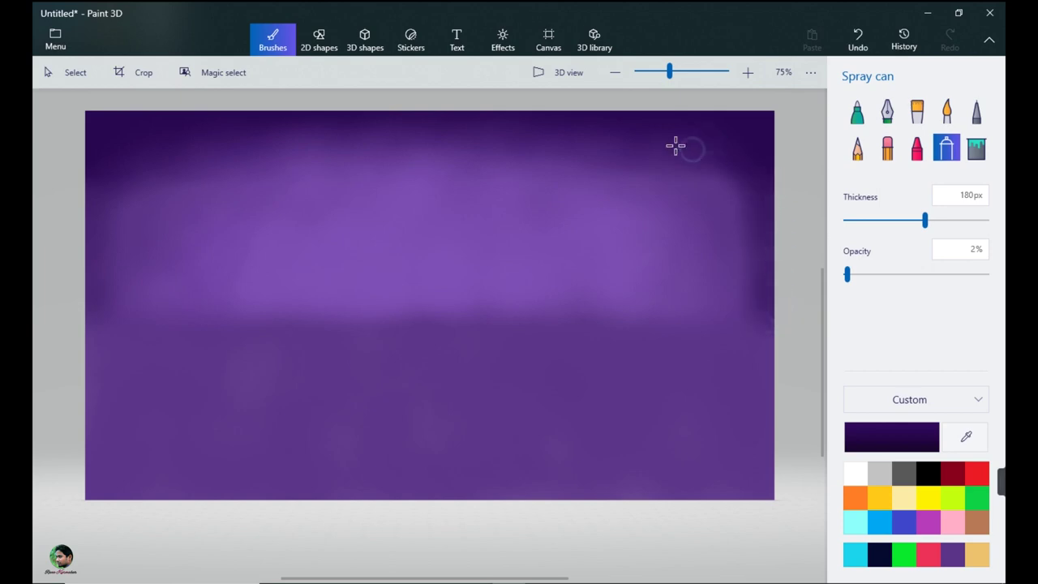
- Sample the purple of the lower canvas and blend the darkened right edge and top of the sky
left_click(965, 437)
left_click(593, 416)
mouse_move(746, 283)
left_mouse_down()
mouse_move(680, 162)
mouse_move(273, 178)
mouse_move(172, 193)
mouse_move(294, 167)
left_mouse_up()
- Spray a round, lighter purple glow at the sky's centre with 38% opacity and soften its edges at 8%
left_click(908, 442)
left_click(442, 442)
left_click_drag(847, 274, 898, 274)
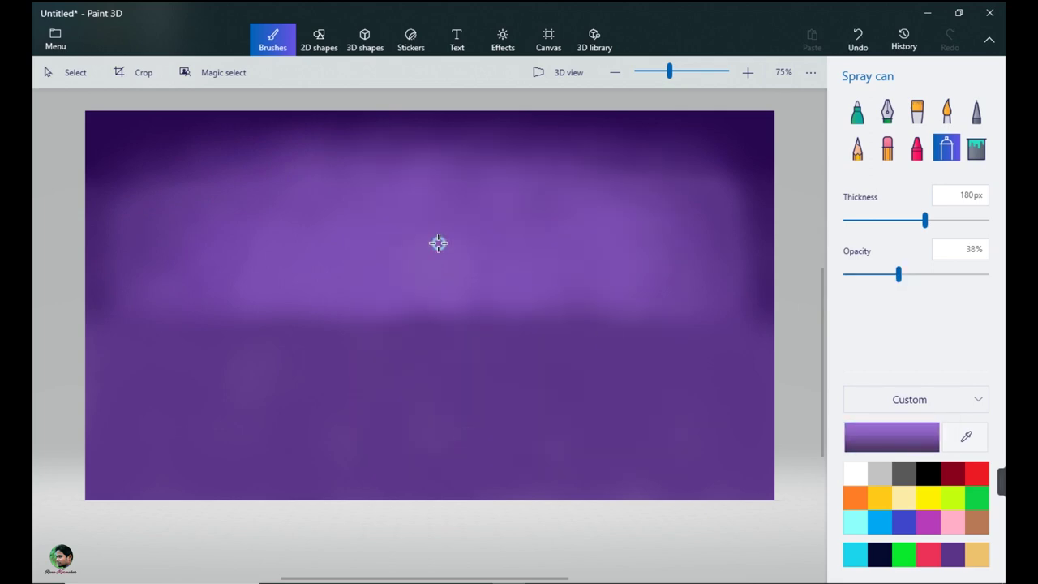
mouse_move(438, 243)
left_mouse_down()
mouse_move(411, 208)
mouse_move(500, 224)
mouse_move(469, 269)
left_mouse_up()
left_click_drag(862, 276, 856, 275)
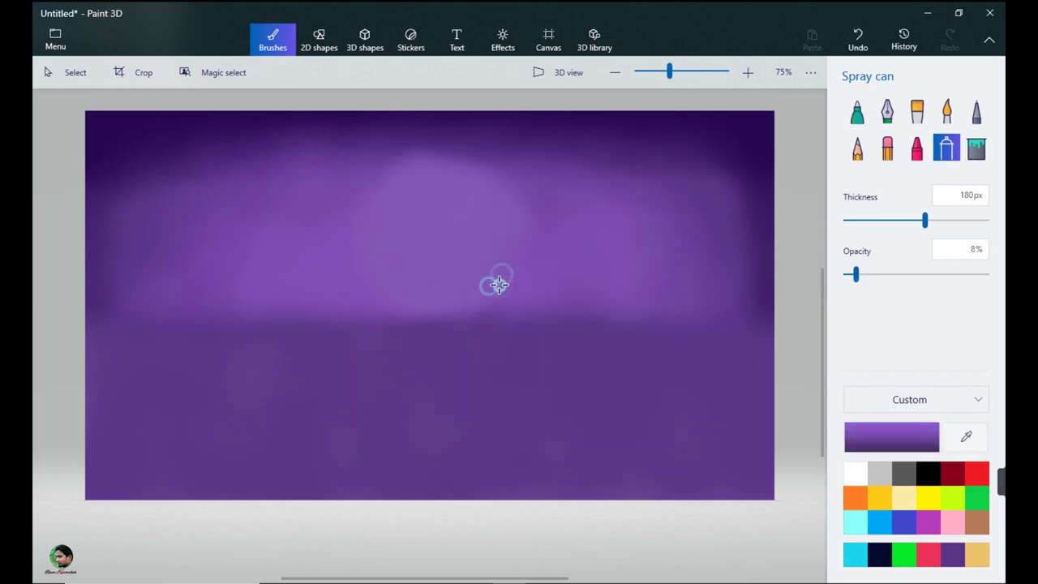
left_click_drag(438, 313, 481, 300)
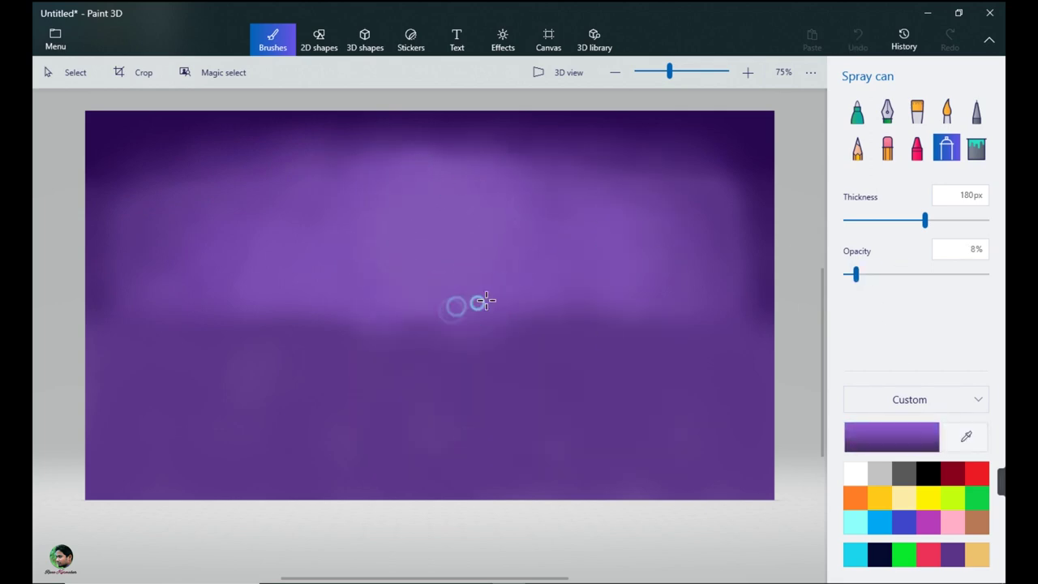
- Mix a pale purple and spray a smaller bright disc in the middle of the central glow
left_click(892, 438)
left_click(457, 223)
left_click(447, 435)
mouse_move(428, 231)
left_mouse_down()
mouse_move(394, 225)
mouse_move(417, 261)
mouse_move(385, 231)
mouse_move(468, 235)
left_mouse_up()
- Sample the surrounding sky purple and soften the rim of the pale disc at 8% opacity
left_click(965, 437)
left_click(600, 233)
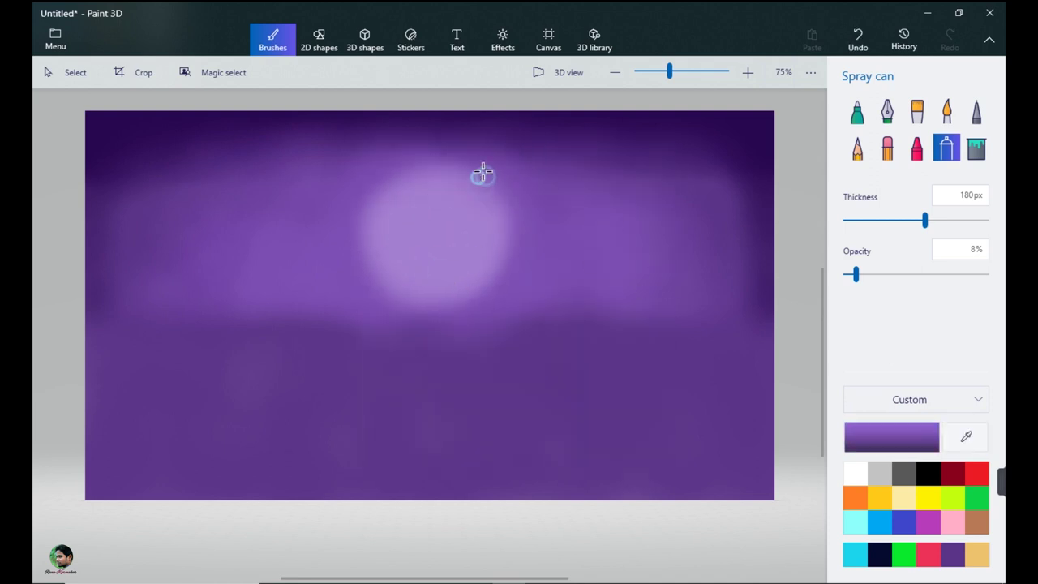
mouse_move(482, 175)
left_mouse_down()
mouse_move(381, 182)
mouse_move(366, 280)
mouse_move(444, 307)
mouse_move(517, 221)
mouse_move(414, 170)
left_mouse_up()
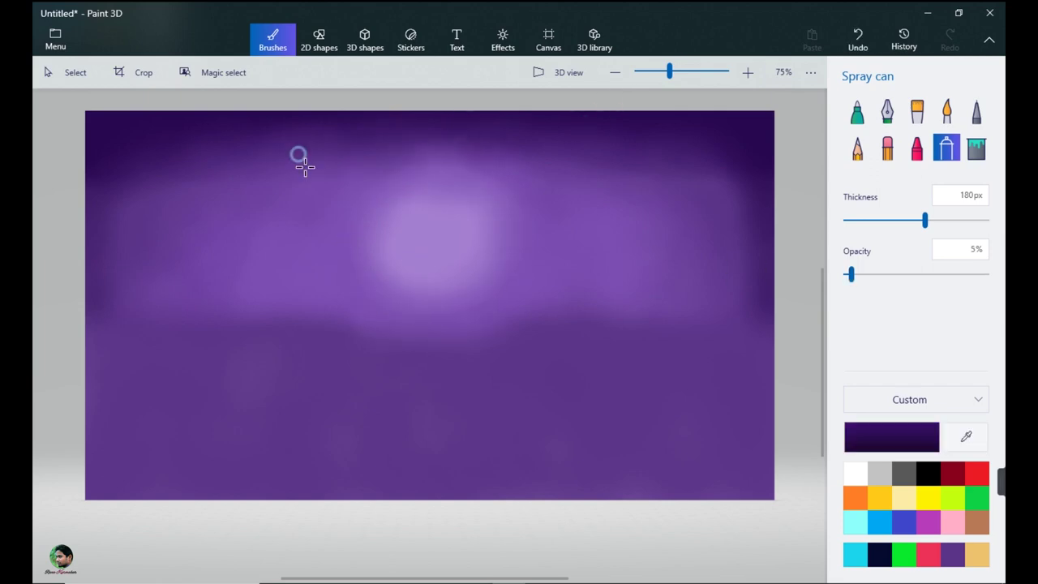
- Sample purple near the top of the sky and blend the dark upper and side edges at 5% opacity
left_click(965, 437)
left_click(445, 138)
left_click(414, 146)
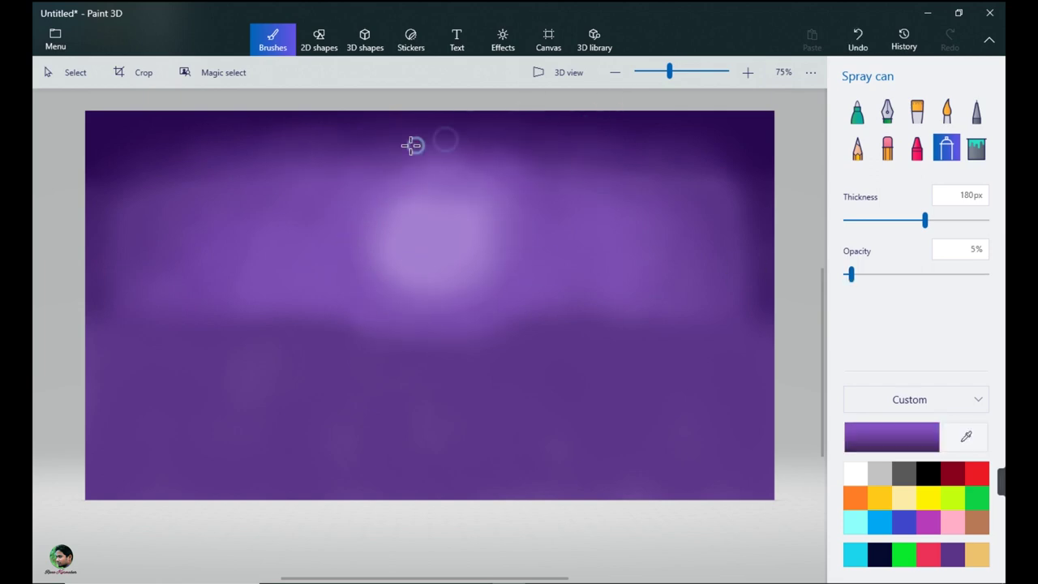
left_click(536, 162)
left_click(692, 181)
left_click(306, 155)
left_click(154, 177)
left_click(175, 149)
left_click(519, 147)
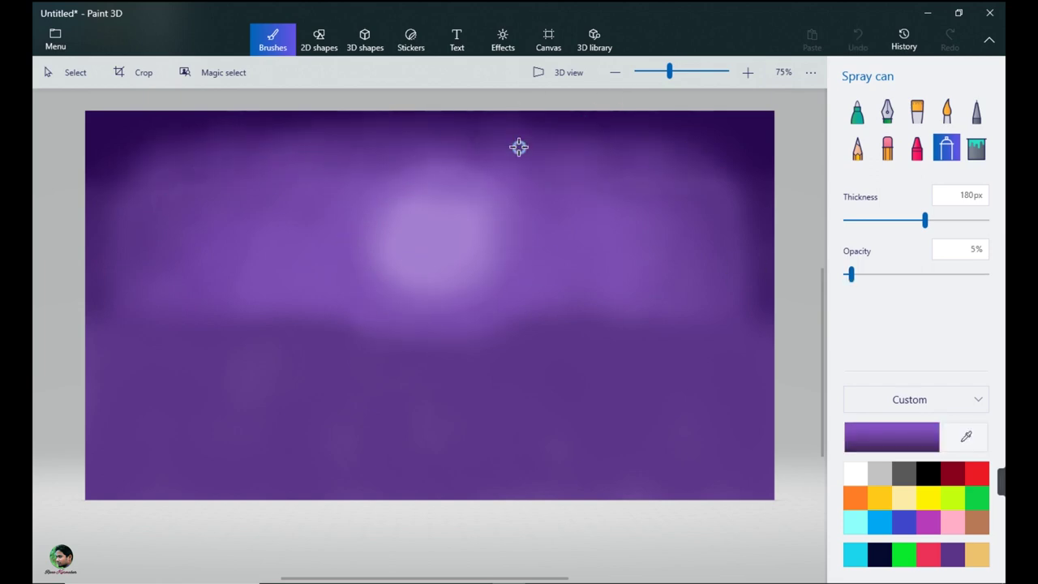
left_click(633, 159)
left_click(745, 234)
left_click(714, 260)
- Sample the purple beside the central glow and spray around its rim to smooth it into the sky
left_click(965, 437)
left_click(490, 292)
left_click(460, 308)
left_click(387, 168)
left_click(416, 165)
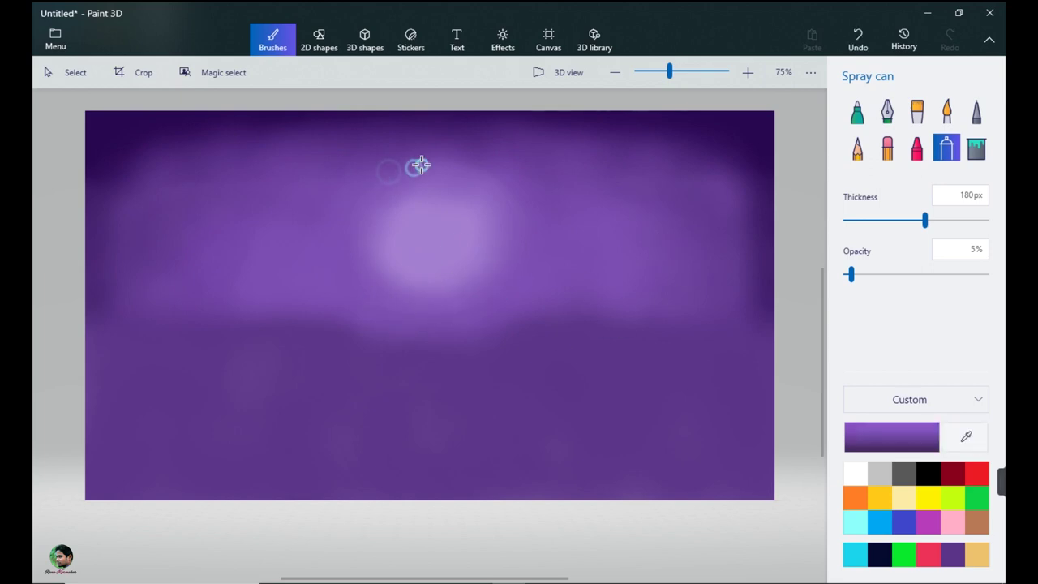
left_click(517, 201)
left_click(440, 316)
left_click(371, 182)
left_click(355, 249)
left_click(384, 294)
left_click(494, 299)
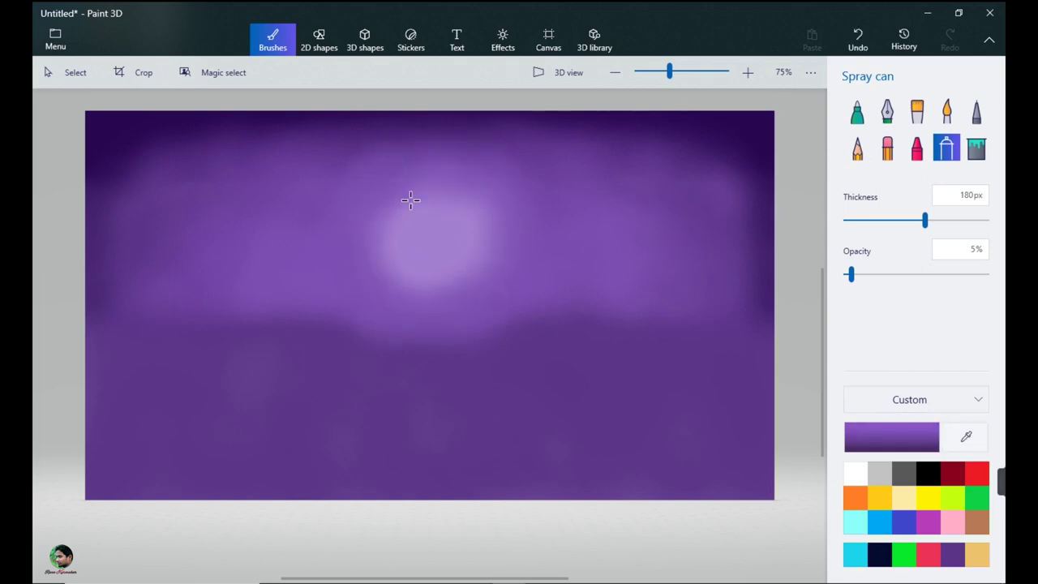
- Draw a thick black horizontal line across the full canvas width just below the glow as the horizon
left_click(318, 34)
left_click_drag(83, 332, 781, 333)
left_click_drag(430, 334, 431, 343)
left_click(857, 137)
left_click(894, 265)
left_click(857, 137)
left_click(821, 266)
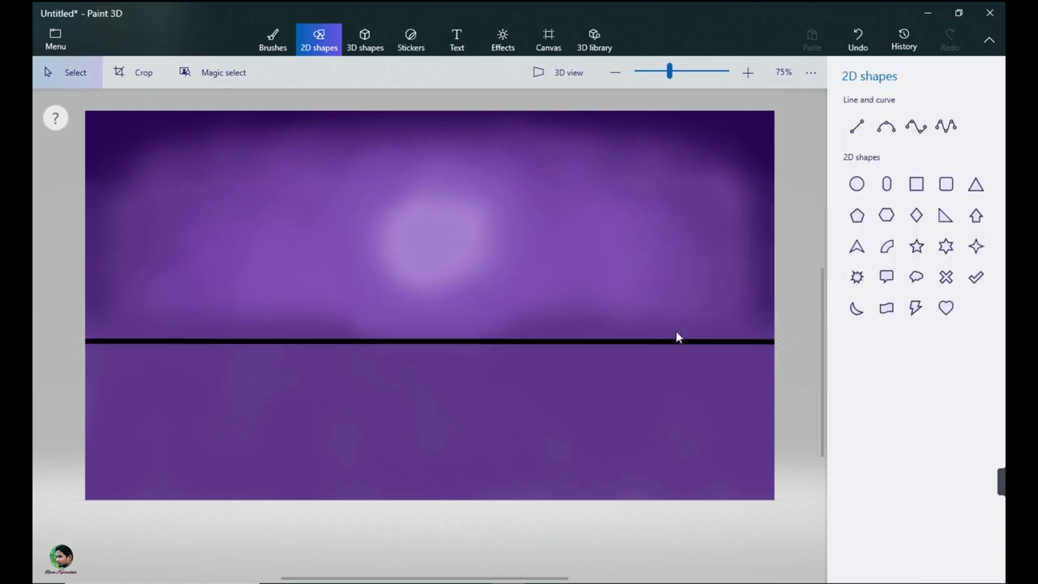
- Place a white filled circle without an outline over the central glow as the moon
left_click(857, 183)
left_click_drag(411, 195, 506, 289)
mouse_move(455, 242)
left_mouse_down()
mouse_move(428, 241)
mouse_move(436, 281)
mouse_move(432, 217)
mouse_move(461, 273)
left_mouse_up()
left_click(857, 137)
left_click(822, 176)
left_click(856, 201)
left_click(822, 238)
left_click(705, 271)
- Sample the glow's purple for the spray can and mix a paler lavender custom colour from it
left_click(273, 41)
left_click(965, 437)
left_click(461, 191)
left_click(892, 437)
left_click(459, 198)
left_click(446, 435)
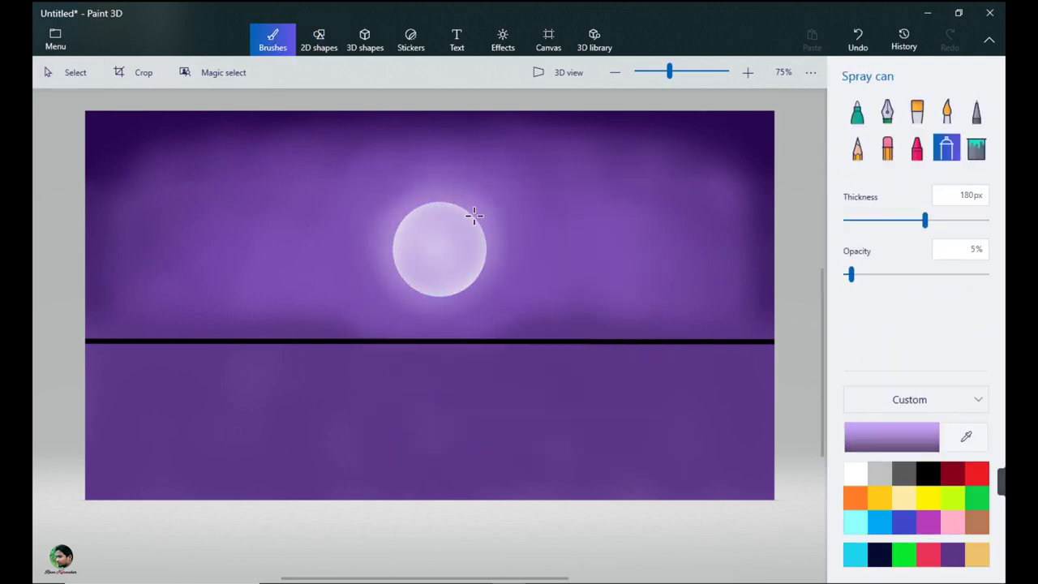
- Undo the lavender spray strokes over the moon
key("ctrl+z")
key("ctrl+z")
key("ctrl+z")
key("ctrl+z")
key("ctrl+z")
key("ctrl+z")
key("ctrl+z")
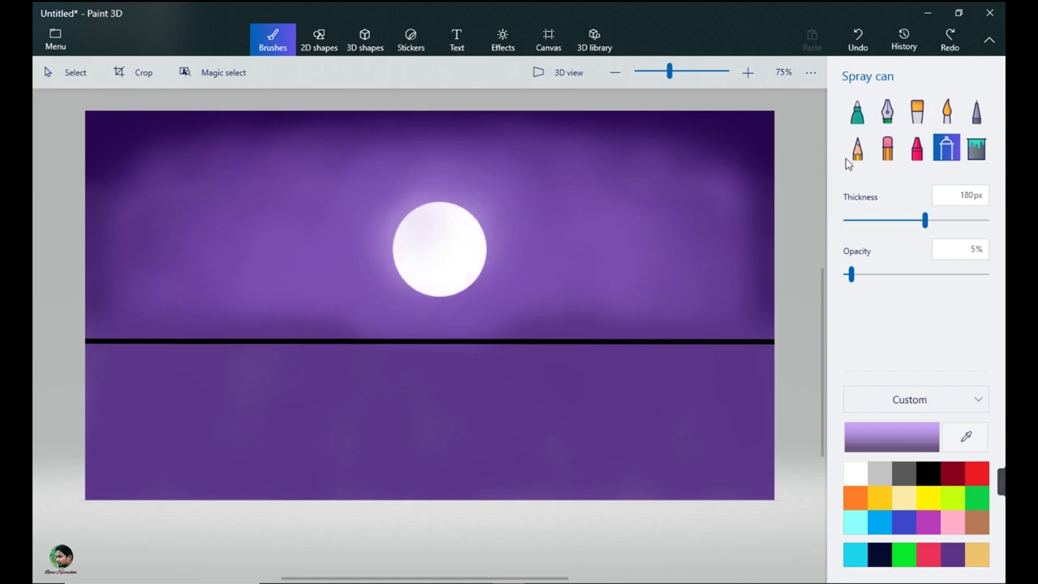
- Texture the moon with irregular lavender crater patches using the 20px Crayon at 13% opacity
left_click(916, 150)
left_click(848, 276)
mouse_move(421, 236)
left_mouse_down()
mouse_move(435, 264)
mouse_move(422, 265)
mouse_move(449, 216)
mouse_move(424, 220)
mouse_move(434, 271)
left_mouse_up()
left_click(862, 275)
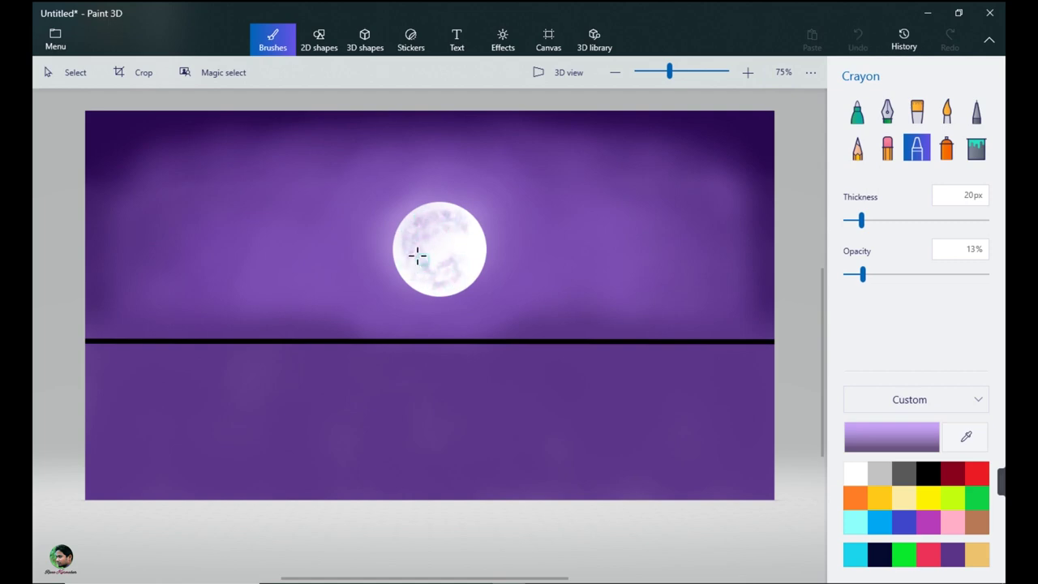
- Sample the moon's white and spray a faint glow over and around the moon at 2% opacity
left_click(946, 148)
left_click(847, 275)
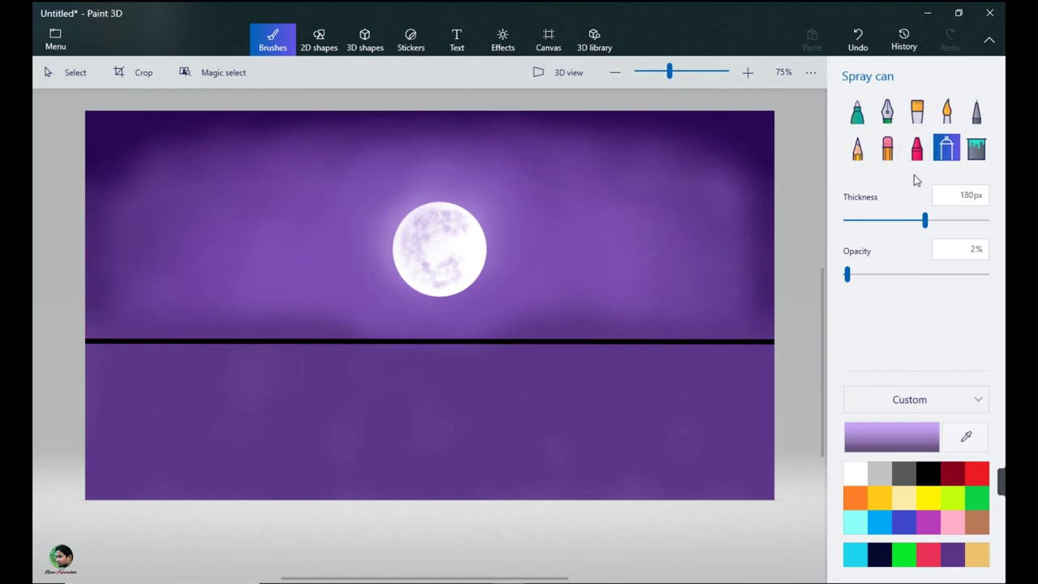
left_click(964, 439)
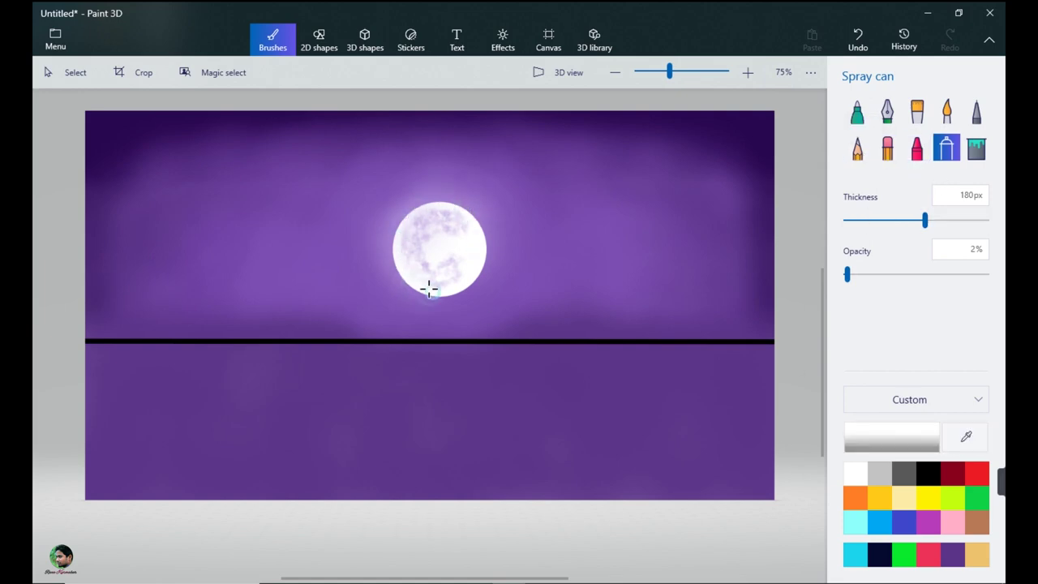
mouse_move(429, 288)
left_mouse_down()
mouse_move(469, 281)
mouse_move(474, 225)
left_mouse_up()
mouse_move(426, 294)
left_mouse_down()
mouse_move(453, 286)
mouse_move(429, 219)
left_mouse_up()
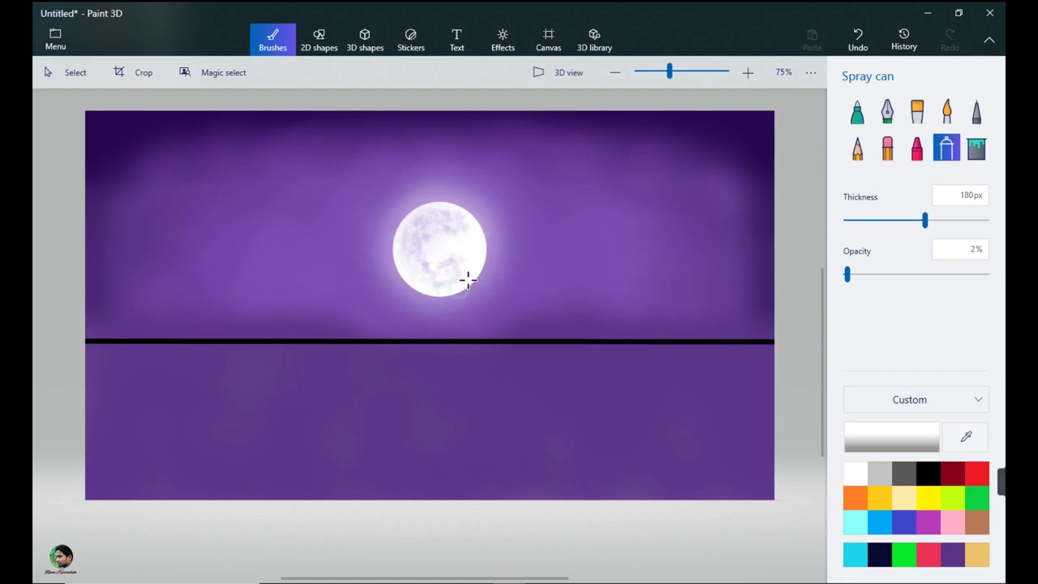
- Draw a black, slightly uneven ridge line above the horizon across the full canvas with the 3px Marker
left_click(857, 111)
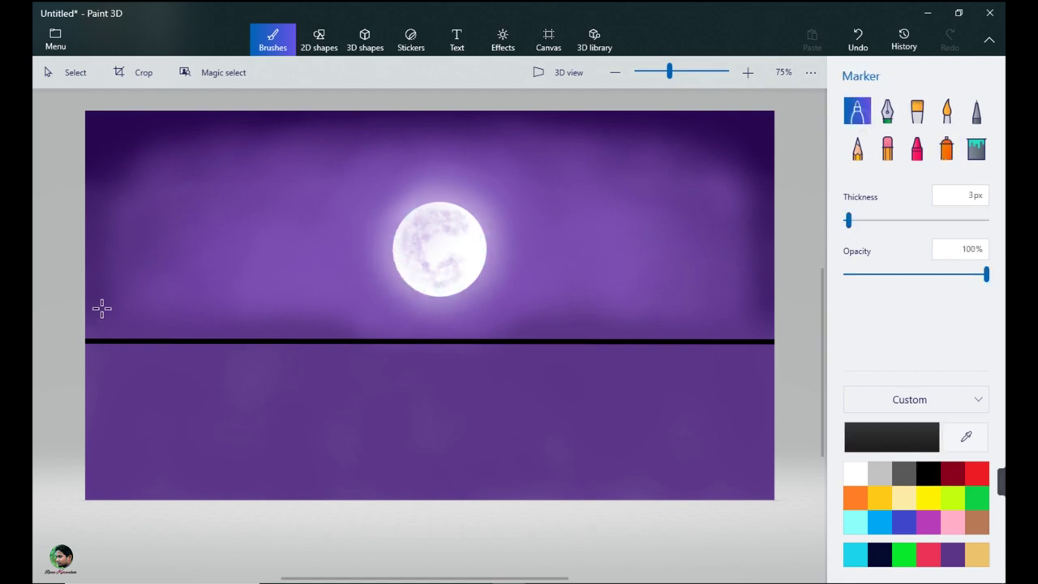
mouse_move(86, 295)
left_mouse_down()
mouse_move(401, 329)
mouse_move(774, 331)
left_mouse_up()
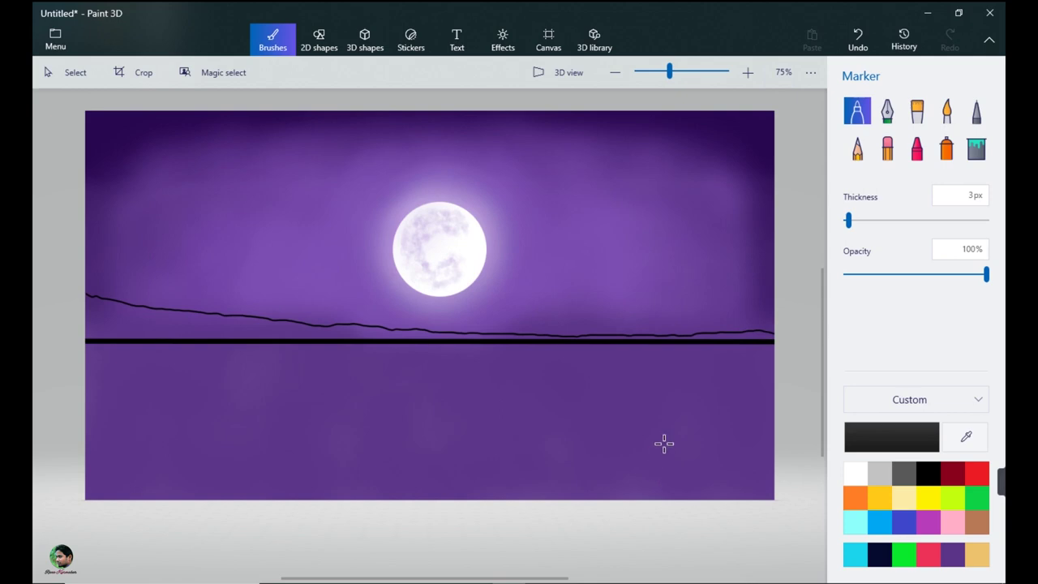
key("ctrl+z")
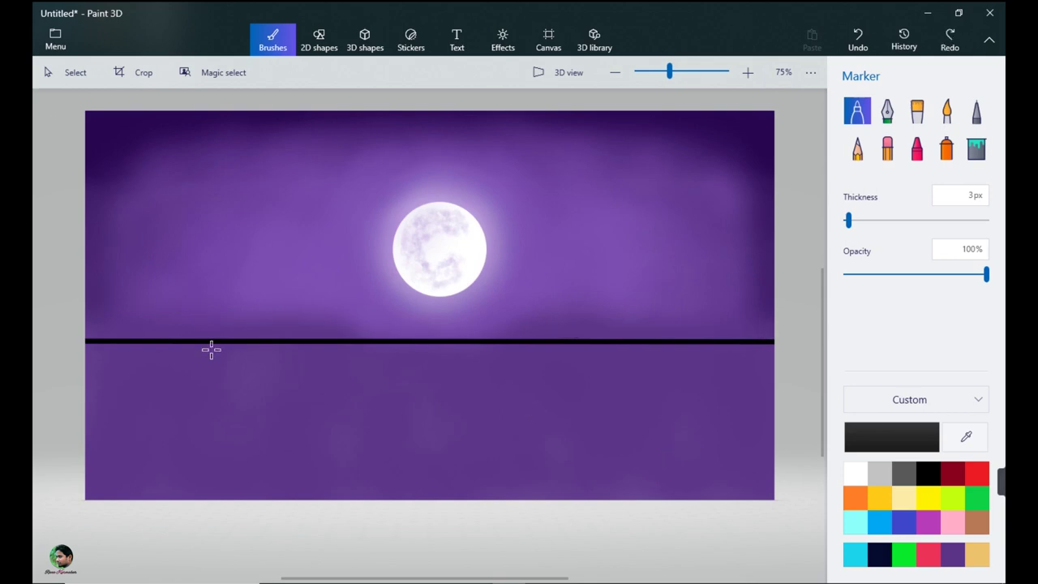
mouse_move(86, 310)
left_mouse_down()
mouse_move(229, 328)
mouse_move(779, 340)
left_mouse_up()
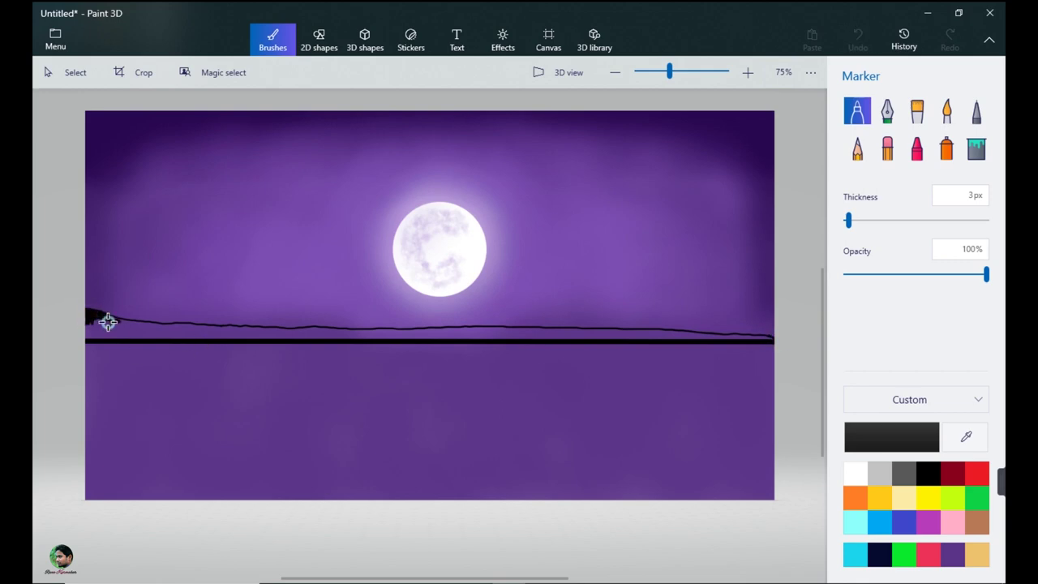
- Fill the strip between the ridge line and the horizon with black to form a land silhouette
left_click_drag(89, 317, 98, 321)
mouse_move(170, 324)
left_mouse_down()
mouse_move(229, 326)
mouse_move(142, 327)
mouse_move(89, 314)
mouse_move(96, 329)
mouse_move(126, 330)
mouse_move(95, 321)
left_mouse_up()
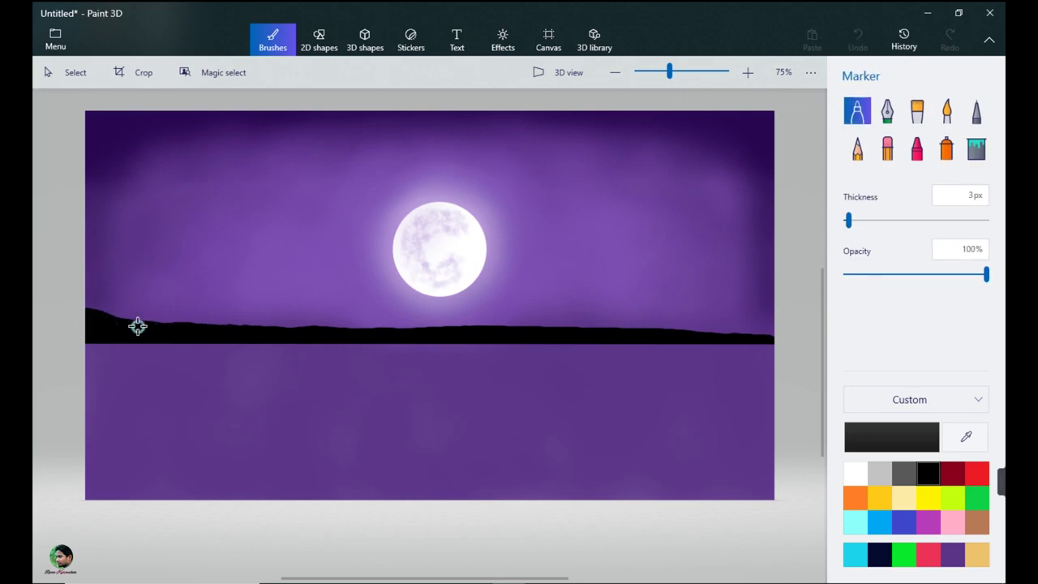
left_click_drag(137, 326, 168, 335)
left_click_drag(267, 335, 514, 332)
- Draw a thin black branching tree on the ridge left of the moon and dab foliage on its branches with the 13px Crayon at 28% opacity
mouse_move(233, 323)
left_mouse_down()
mouse_move(234, 274)
mouse_move(233, 323)
mouse_move(235, 253)
mouse_move(235, 325)
mouse_move(236, 255)
mouse_move(236, 287)
left_mouse_up()
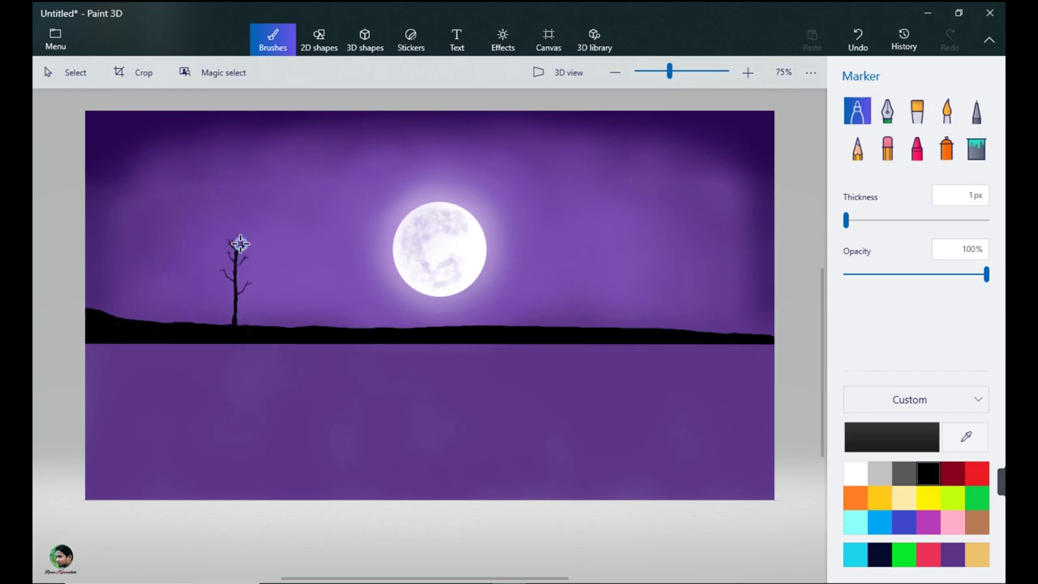
left_click(917, 149)
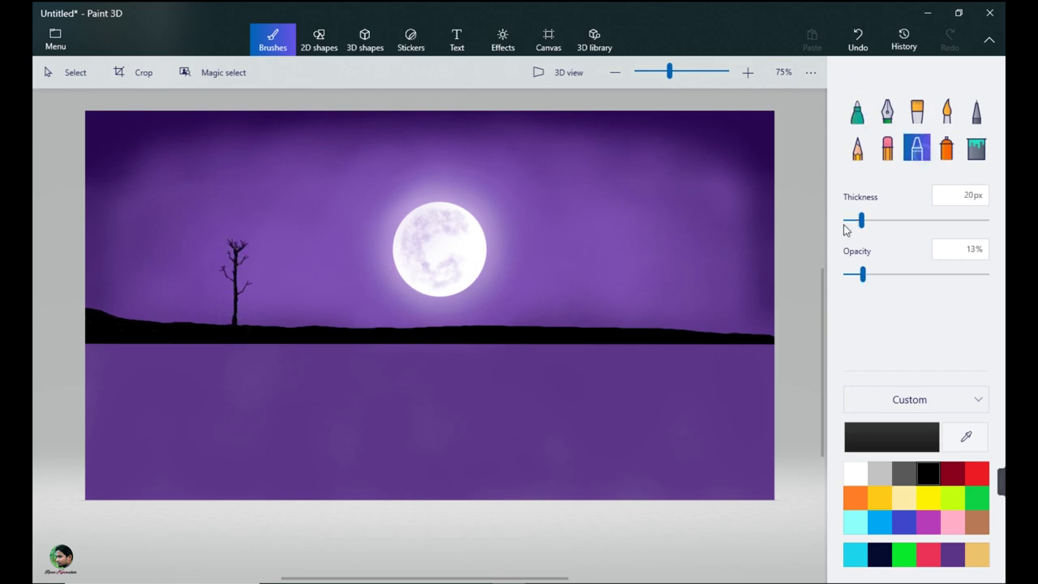
left_click_drag(865, 274, 878, 274)
left_click_drag(861, 221, 851, 220)
left_click_drag(878, 274, 884, 274)
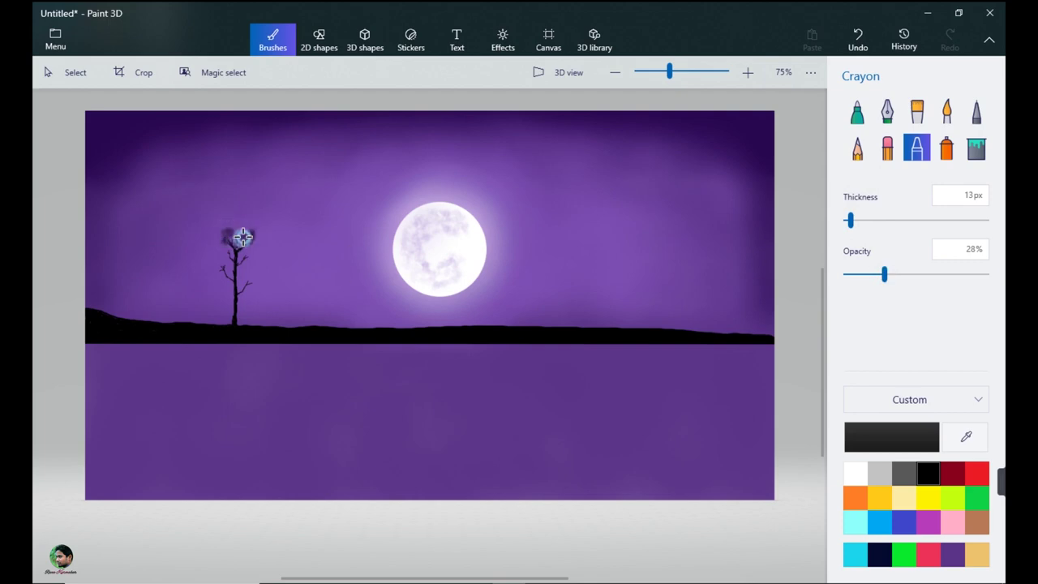
left_click_drag(236, 228, 227, 252)
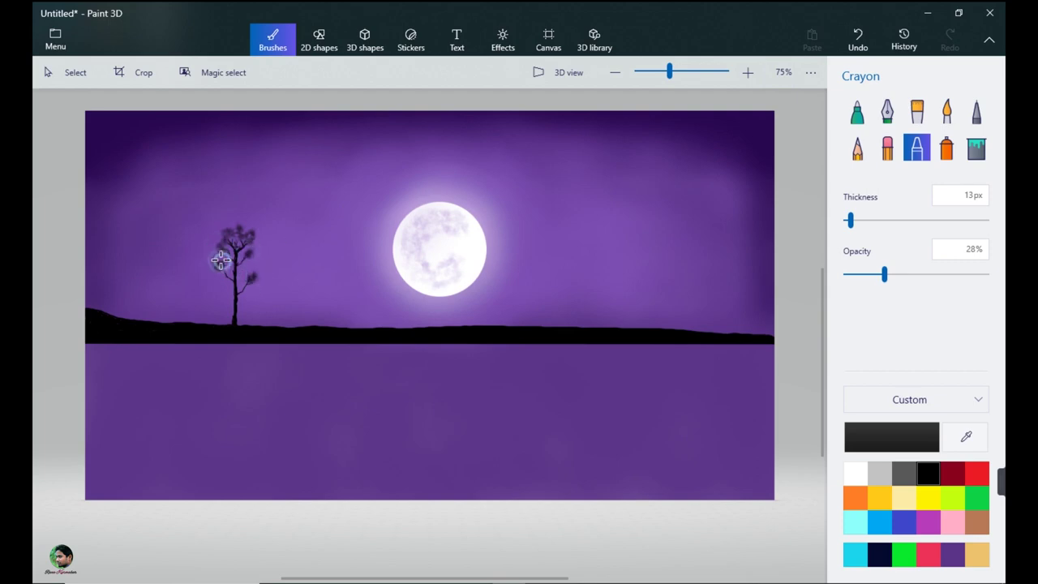
mouse_move(222, 233)
left_mouse_down()
mouse_move(217, 248)
mouse_move(238, 228)
mouse_move(220, 244)
left_mouse_up()
- Draw a second black tree on the ridge right of the moon, using a 2px Marker trunk and 1px branches
left_click(857, 111)
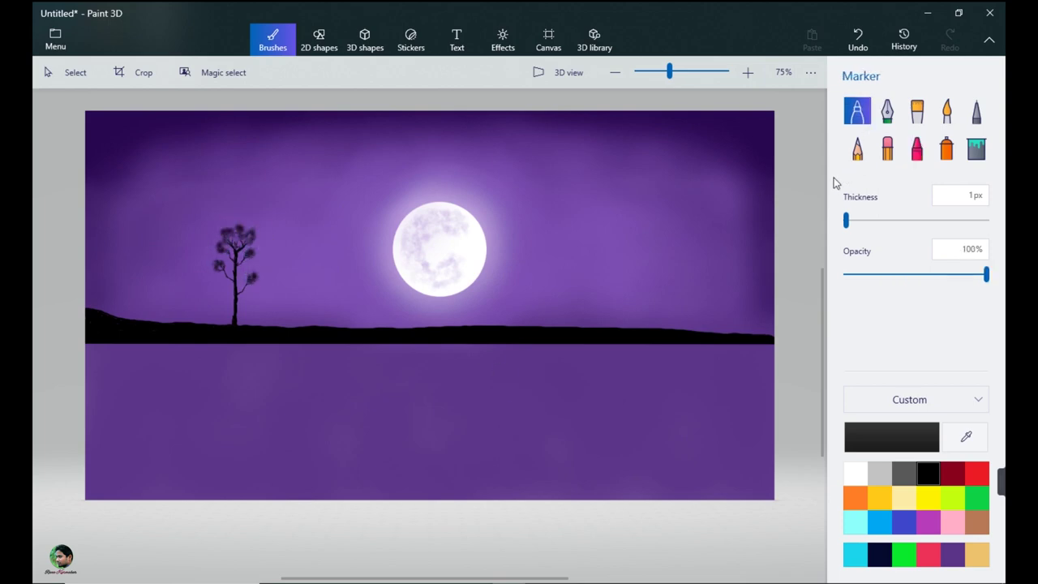
left_click_drag(847, 220, 848, 230)
left_click_drag(634, 326, 635, 266)
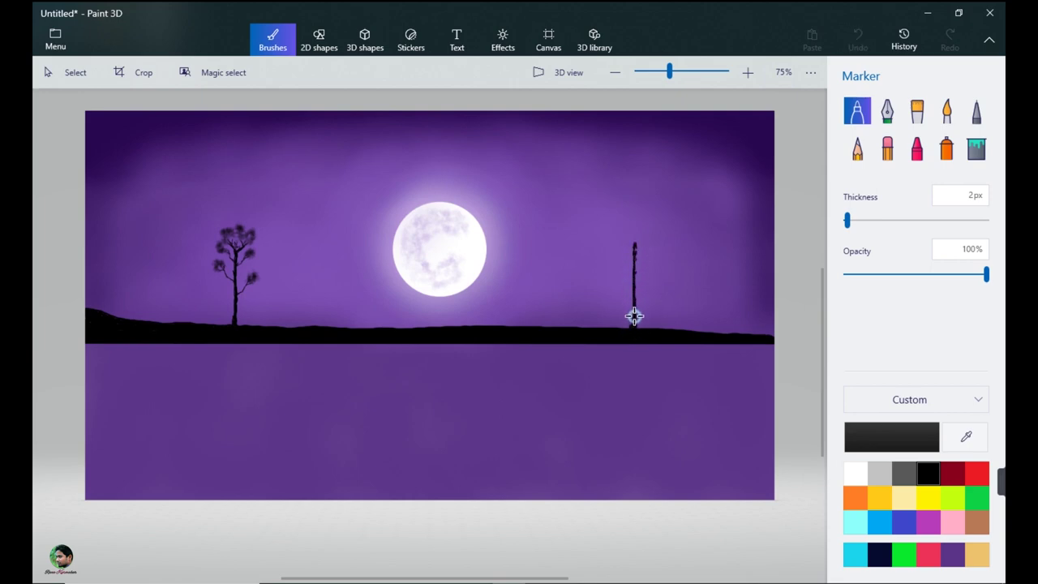
left_click_drag(635, 246, 633, 298)
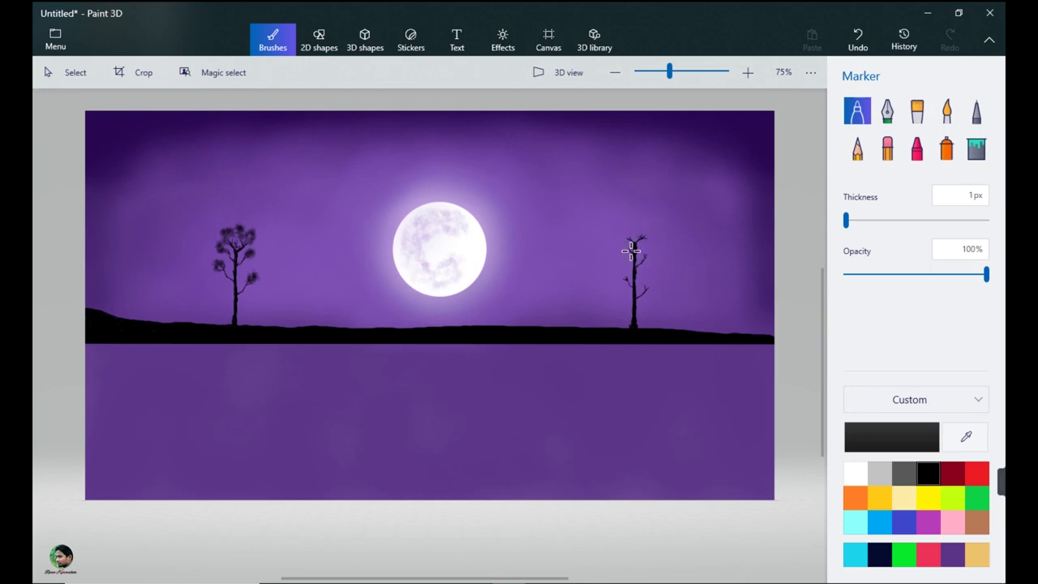
- Dab foliage on the second tree's branches with the 13px Crayon at 28% opacity and touch up the first tree's base with the 1px Marker
left_click(917, 149)
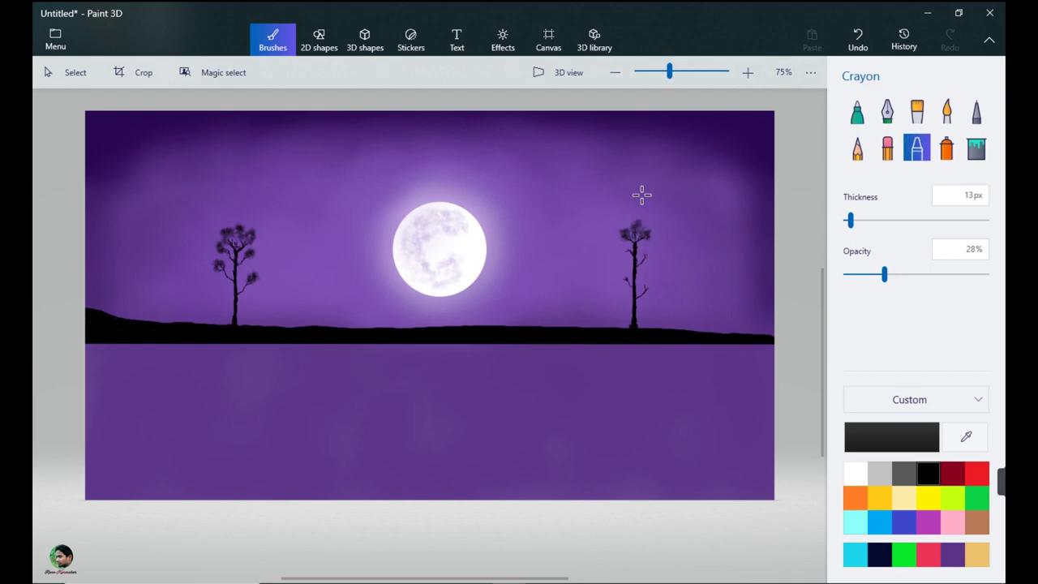
mouse_move(638, 223)
left_mouse_down()
mouse_move(652, 253)
mouse_move(621, 241)
mouse_move(619, 274)
left_mouse_up()
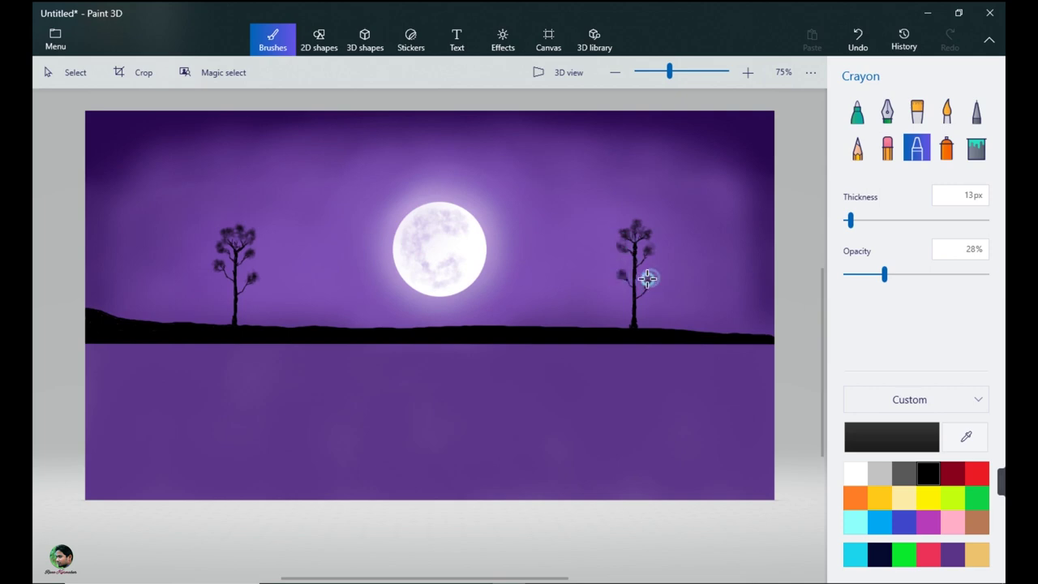
left_click(623, 271)
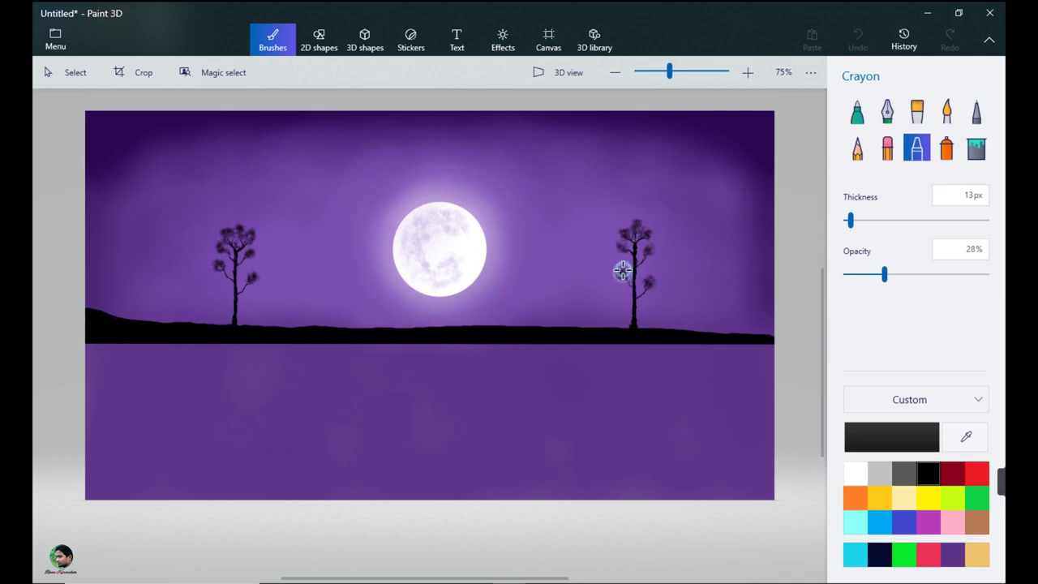
left_click(651, 281)
left_click(622, 247)
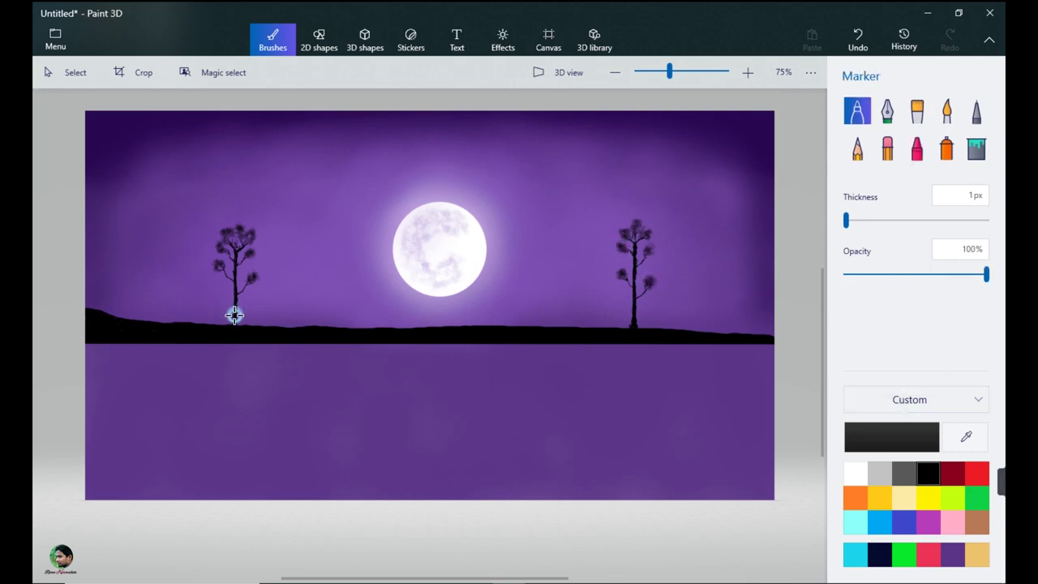
left_click_drag(235, 315, 235, 327)
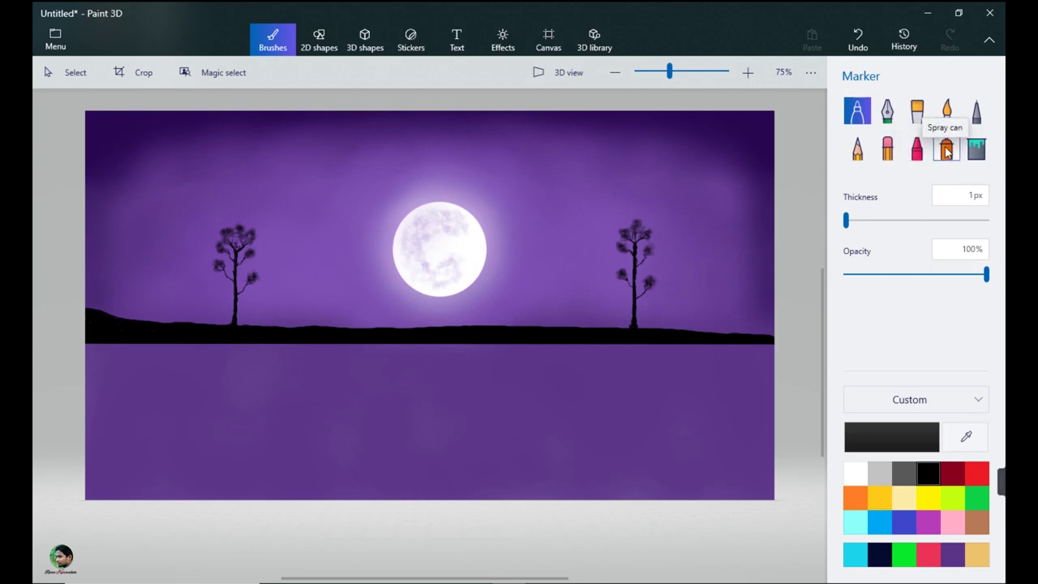
- Darken the upper side edges of the sky with the 180px Spray can at 2% opacity, using purple sampled from the sky
left_click(946, 148)
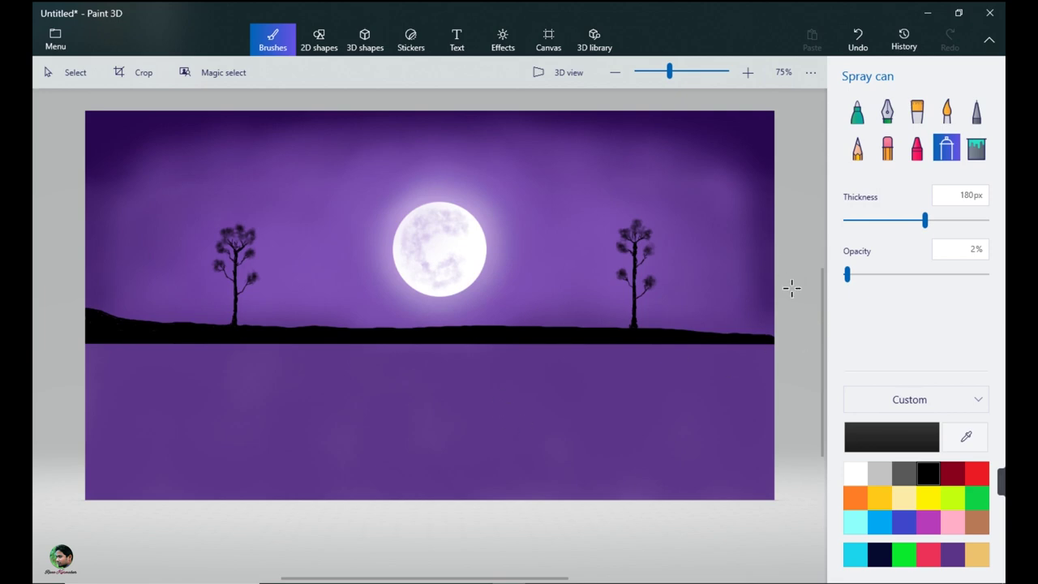
left_click(857, 111)
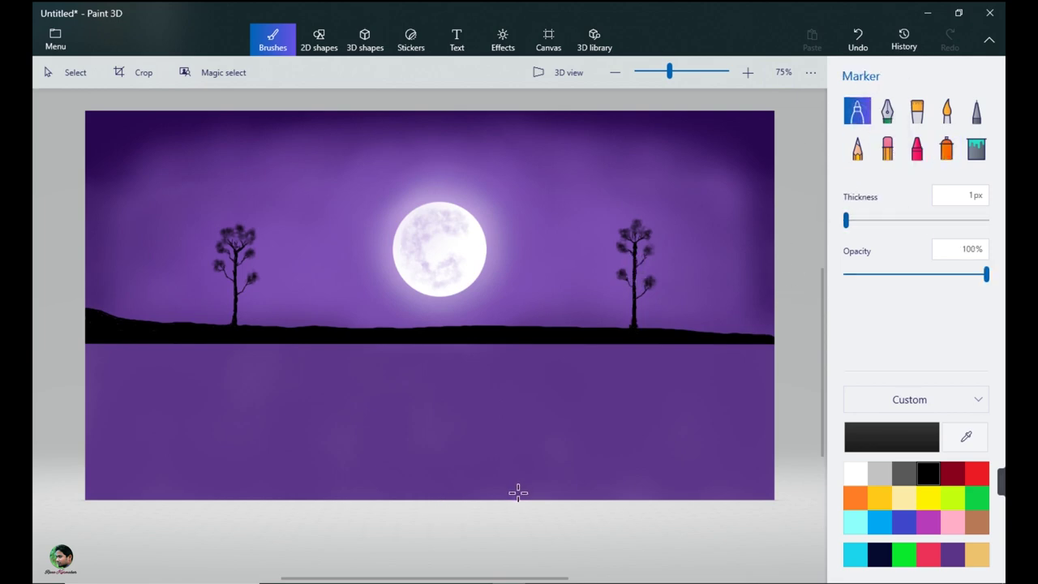
left_click(965, 436)
left_click(735, 169)
left_click(946, 148)
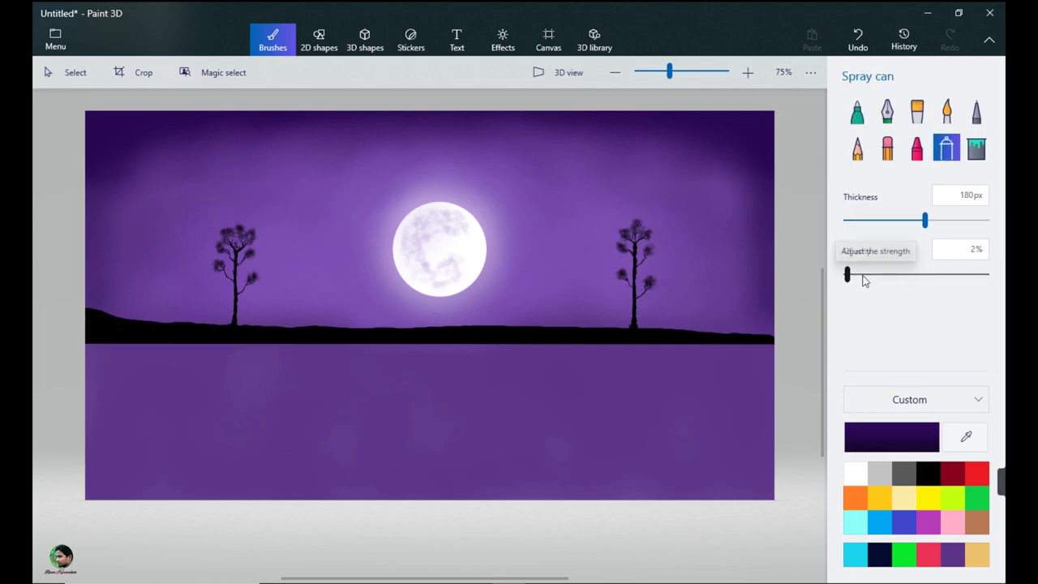
left_click_drag(754, 187, 760, 160)
mouse_move(125, 173)
left_mouse_down()
mouse_move(195, 132)
mouse_move(156, 135)
left_mouse_up()
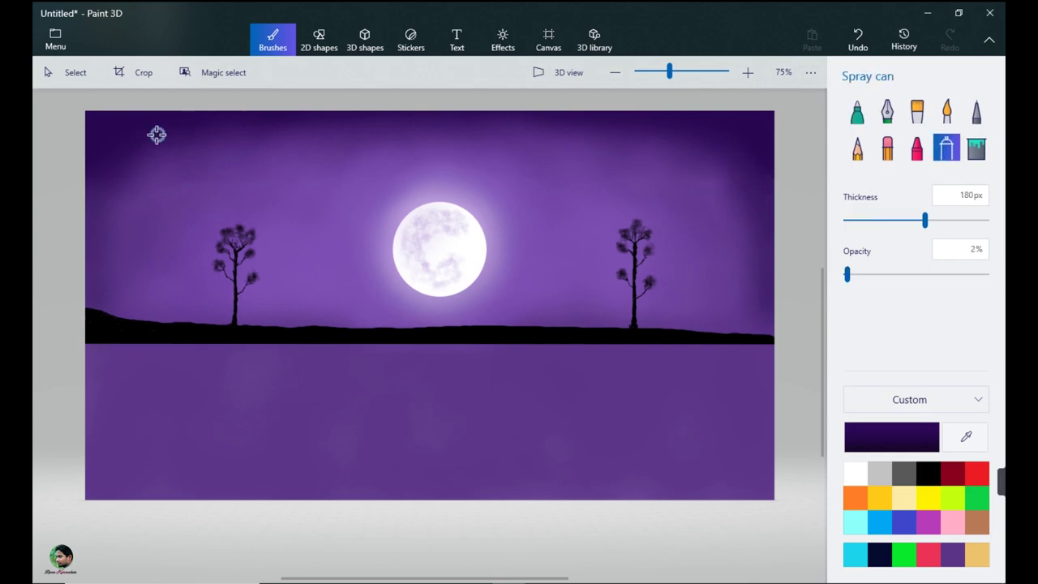
left_click(754, 202)
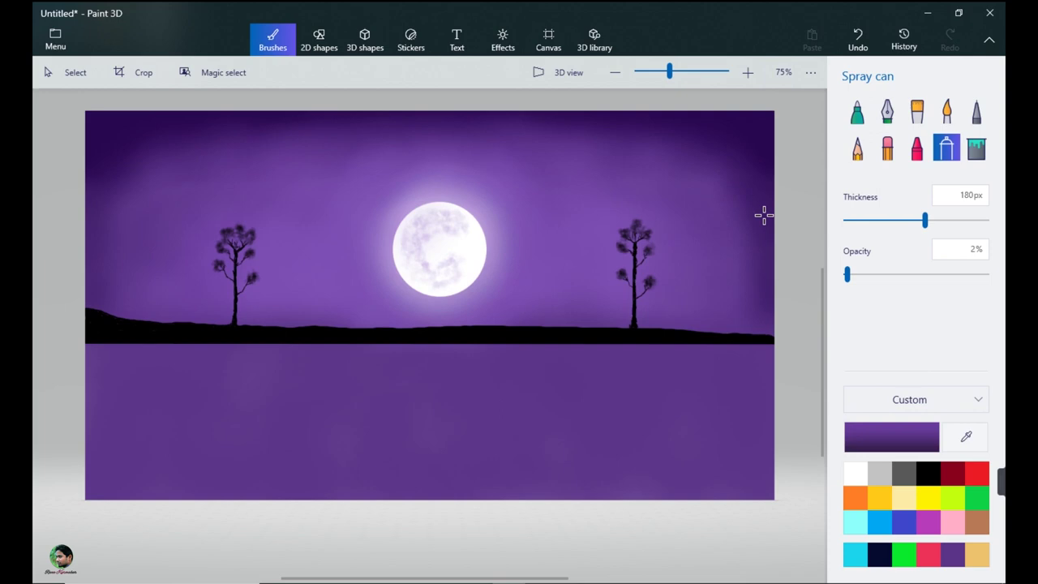
- Draw small black grass tufts around the base of the right tree with the 1px Marker
left_click(858, 117)
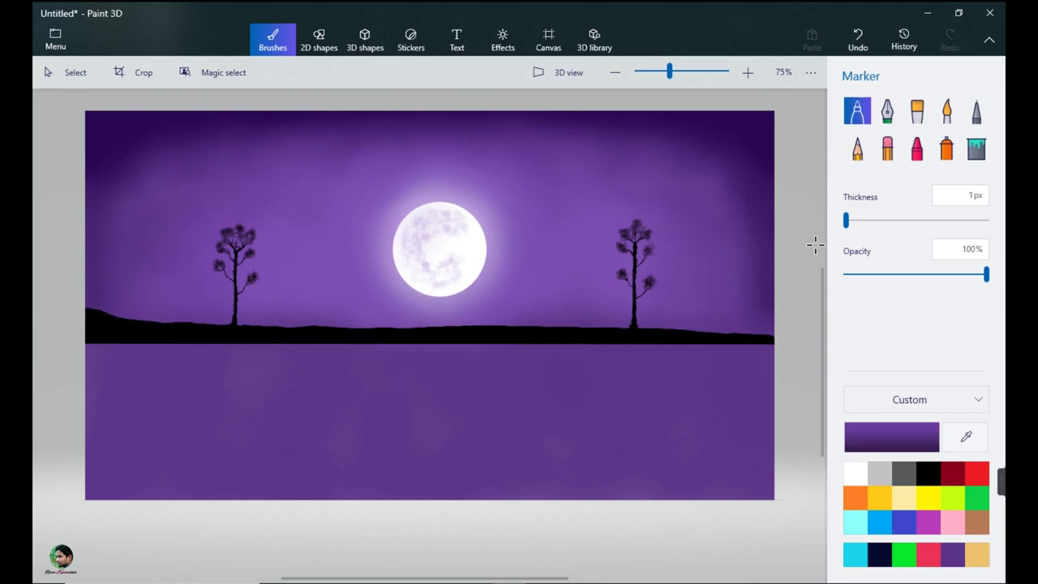
left_click(927, 474)
mouse_move(622, 327)
left_mouse_down()
mouse_move(652, 331)
mouse_move(629, 325)
left_mouse_up()
left_click_drag(615, 328, 612, 325)
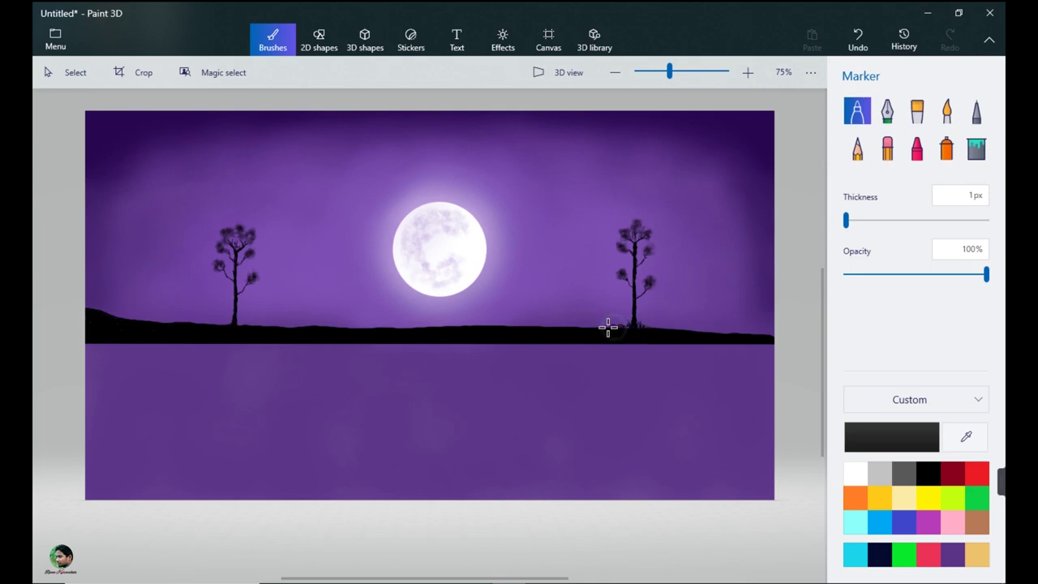
- Sample purple from the painting and draw thin, winding streaks across the middle of the black land with the 1px Marker
left_click(963, 438)
left_click(685, 324)
left_click(892, 437)
left_click(527, 290)
left_click(446, 435)
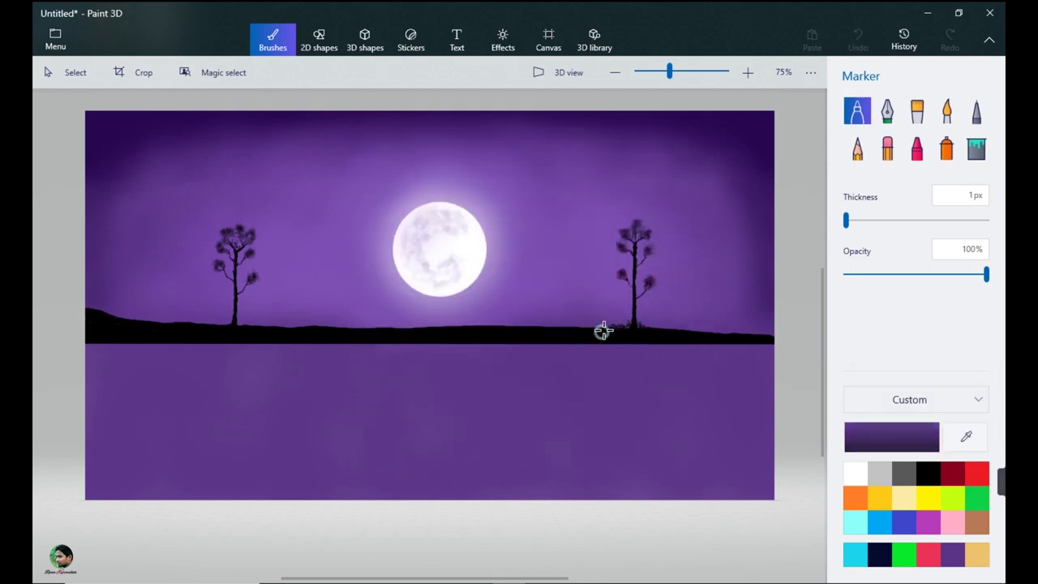
mouse_move(586, 339)
left_mouse_down()
mouse_move(535, 328)
mouse_move(481, 336)
left_mouse_up()
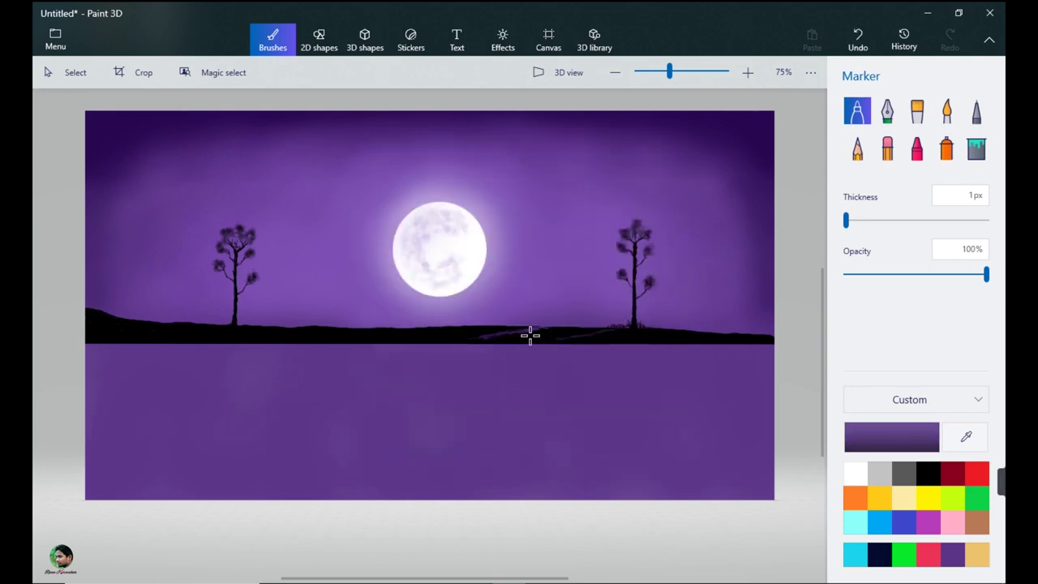
mouse_move(531, 335)
left_mouse_down()
mouse_move(539, 330)
mouse_move(467, 338)
left_mouse_up()
mouse_move(596, 332)
left_mouse_down()
mouse_move(560, 338)
mouse_move(587, 334)
left_mouse_up()
left_click_drag(416, 330, 501, 330)
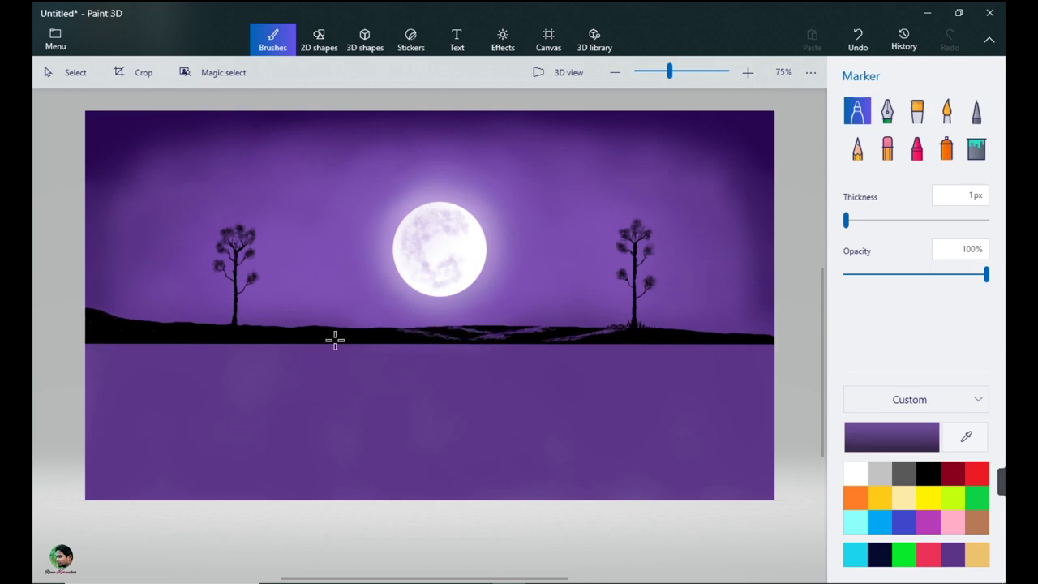
mouse_move(334, 340)
left_mouse_down()
mouse_move(389, 334)
mouse_move(315, 328)
mouse_move(349, 335)
left_mouse_up()
- Add black grass blades around the left tree's base and along the left hill with the 1px Marker
left_click(929, 474)
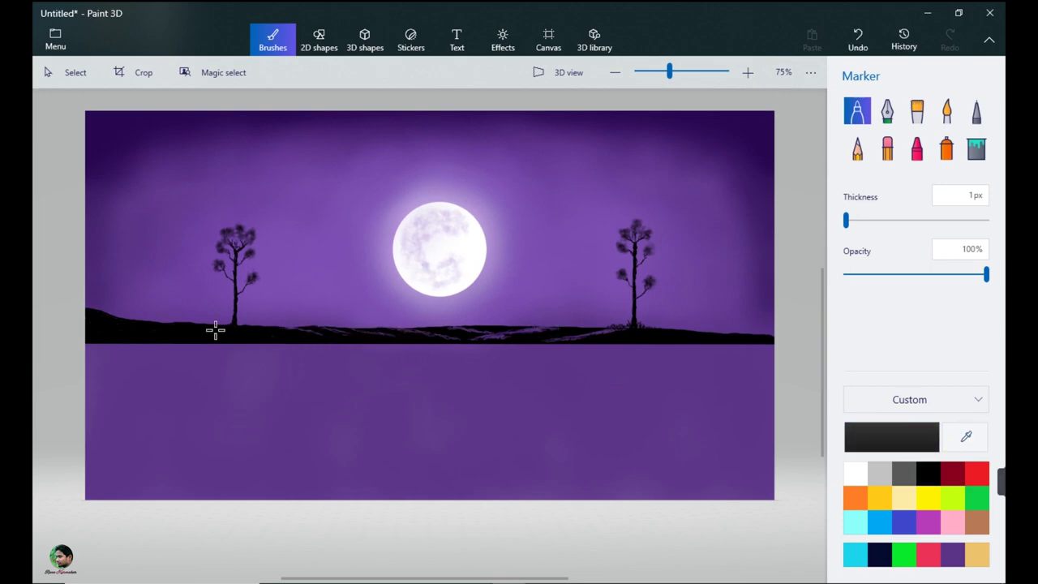
mouse_move(240, 328)
left_mouse_down()
mouse_move(252, 327)
mouse_move(103, 317)
mouse_move(186, 316)
left_mouse_up()
- Copy the 1360 × 460 px scene above the horizon, flip the copy vertically, and place it below the land as a water reflection
left_click(76, 72)
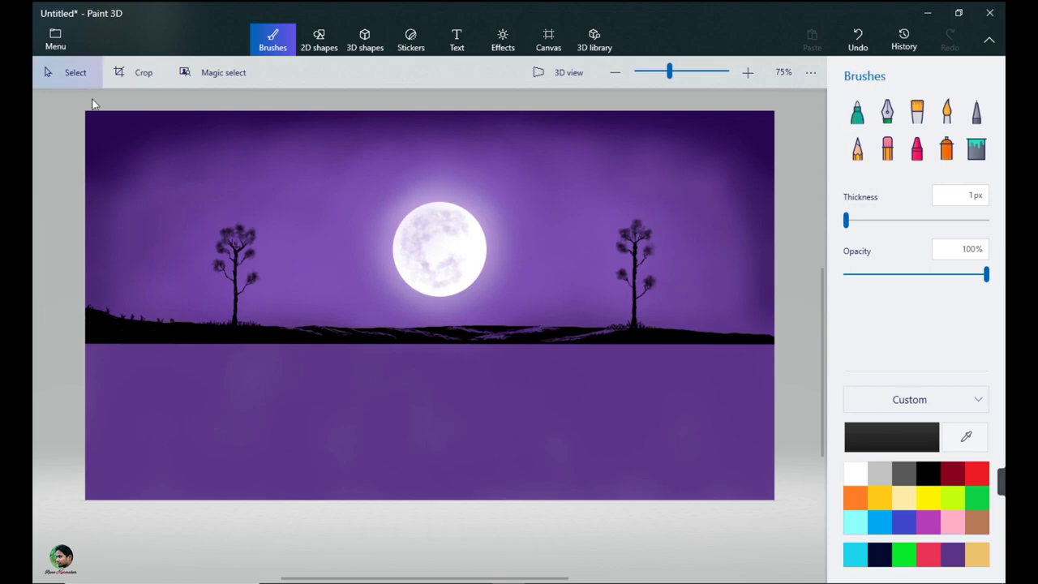
left_click_drag(92, 100, 785, 355)
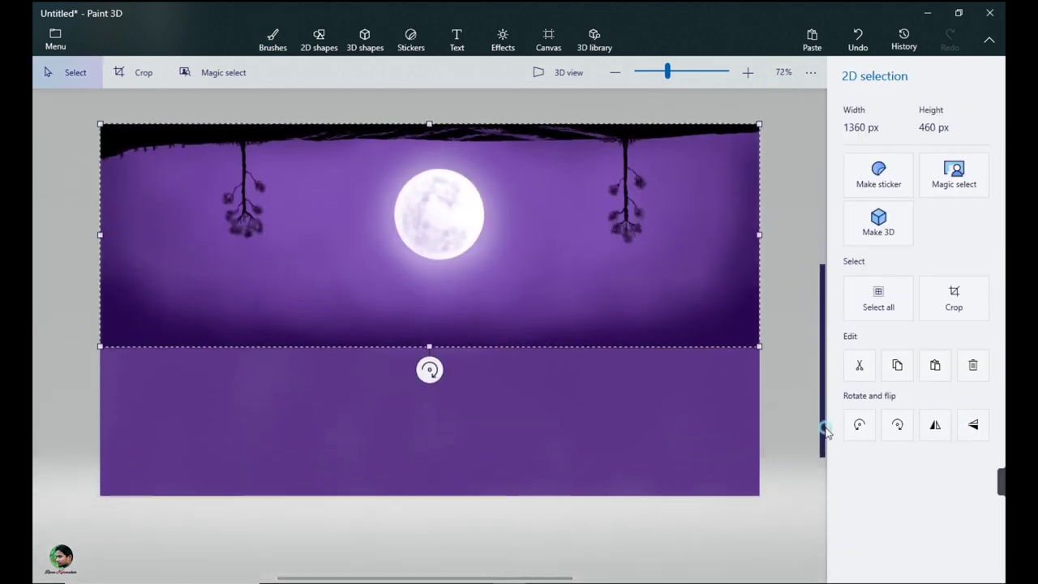
left_click_drag(824, 428, 823, 446)
left_click_drag(510, 236, 510, 453)
left_click(792, 426)
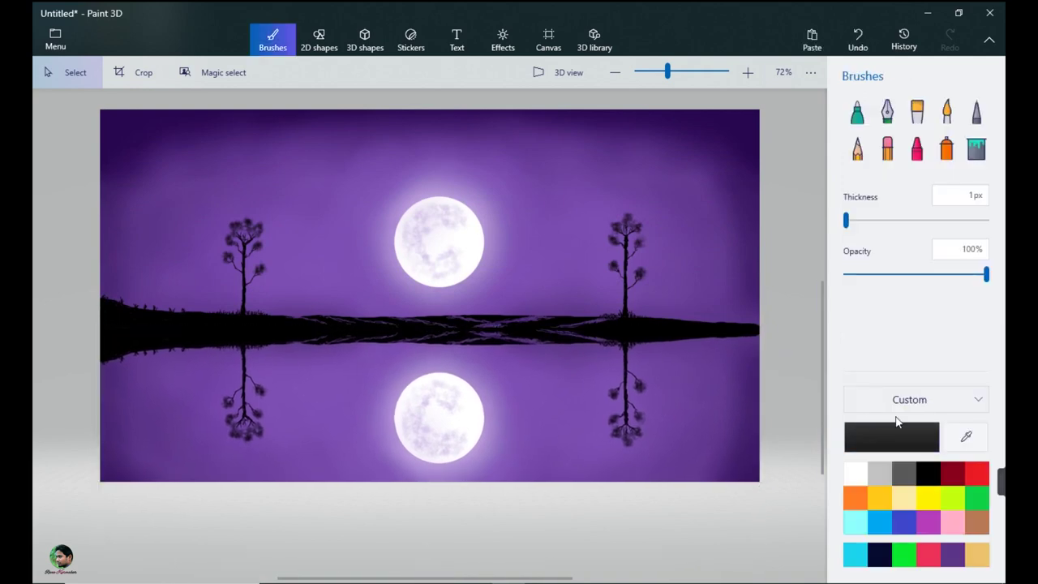
- Sample the reflected moon's white and draw faint horizontal streaks along the shoreline with the 1px Marker at 8% opacity
left_click(857, 112)
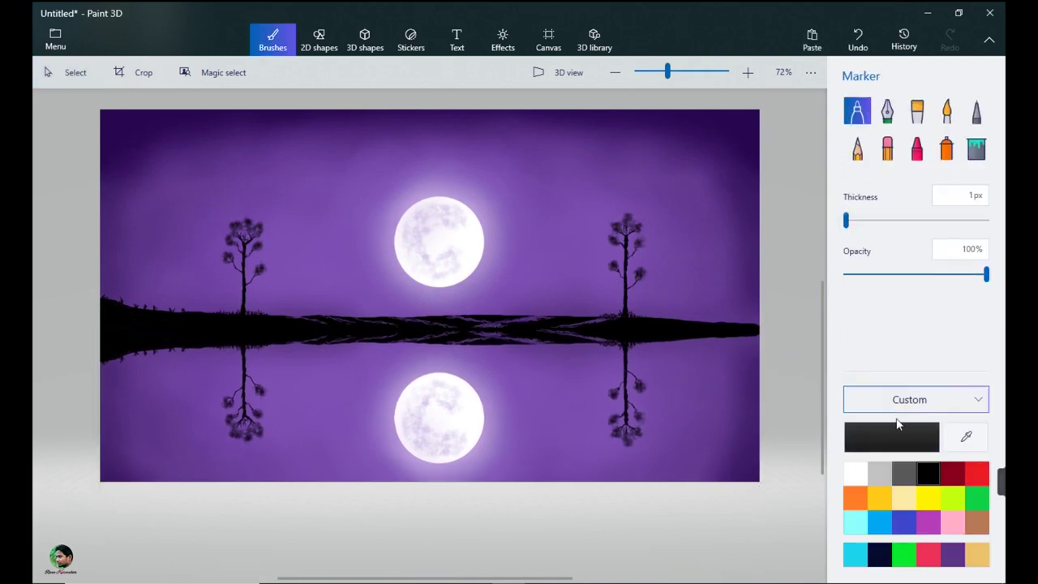
left_click(965, 437)
left_click(476, 202)
left_click(848, 275)
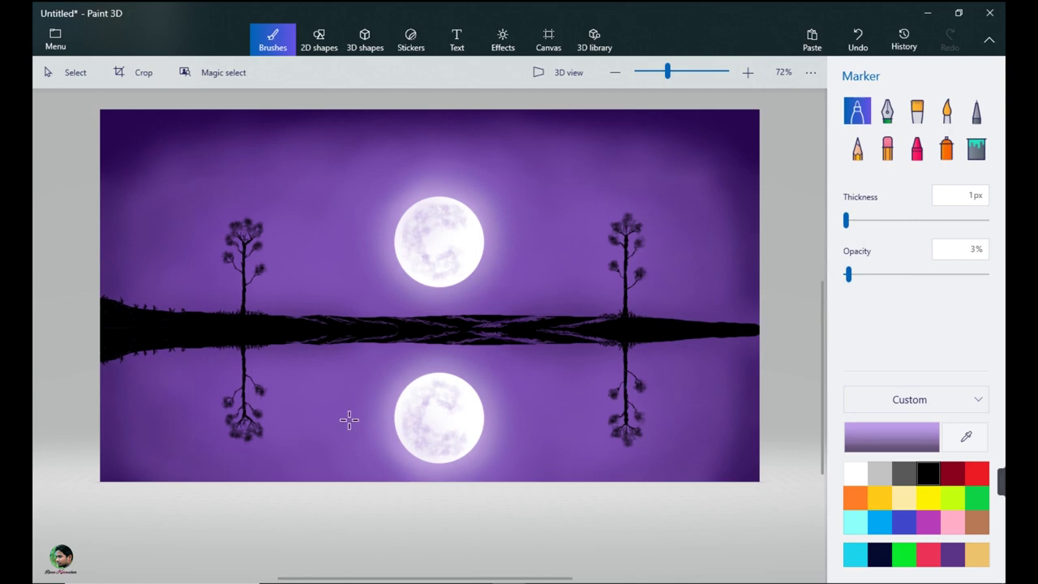
left_click(959, 440)
left_click(451, 420)
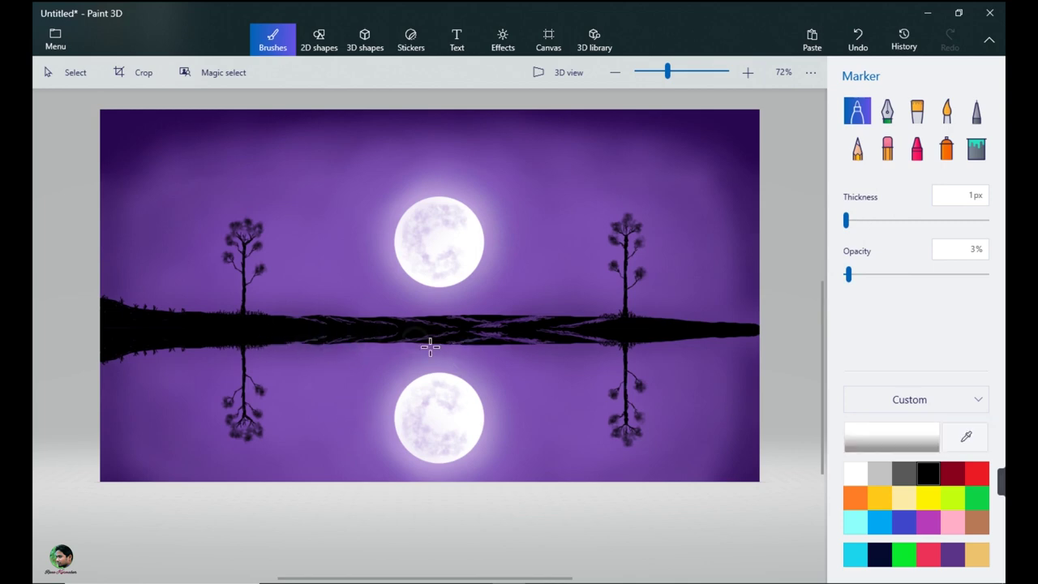
left_click(852, 274)
mouse_move(492, 346)
left_mouse_down()
mouse_move(655, 343)
mouse_move(566, 333)
mouse_move(762, 330)
mouse_move(192, 334)
mouse_move(418, 333)
mouse_move(260, 341)
mouse_move(404, 343)
mouse_move(468, 334)
mouse_move(488, 338)
mouse_move(450, 340)
mouse_move(668, 341)
mouse_move(465, 329)
mouse_move(649, 336)
mouse_move(612, 330)
mouse_move(170, 328)
mouse_move(600, 335)
left_mouse_up()
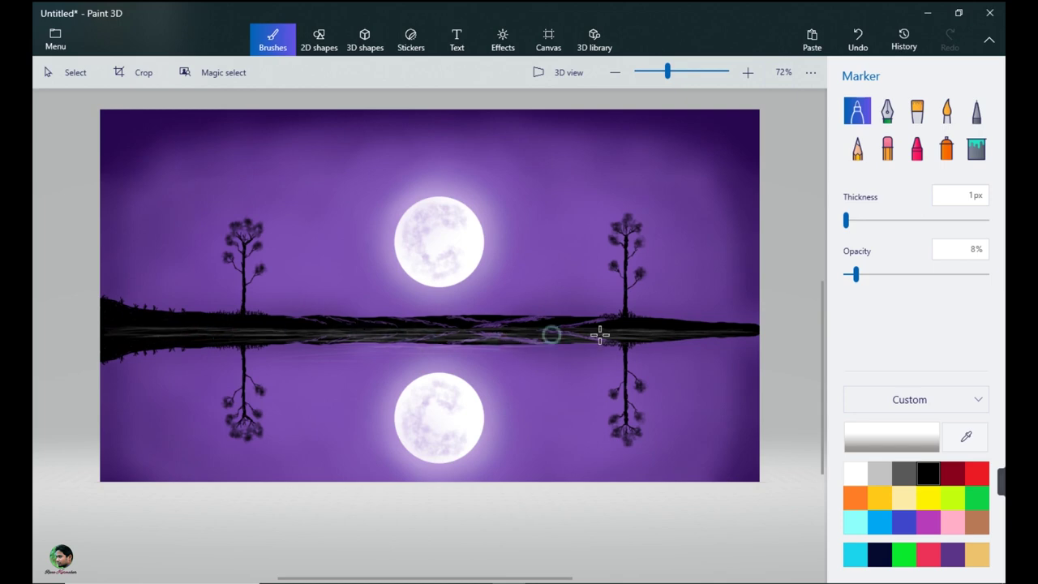
- Add white horizontal ripple lines along the shoreline and the upper water with the 1px Marker at 12% opacity
left_click_drag(373, 339, 501, 341)
mouse_move(597, 344)
left_mouse_down()
mouse_move(570, 347)
mouse_move(654, 347)
mouse_move(612, 340)
mouse_move(455, 378)
mouse_move(261, 388)
mouse_move(135, 358)
mouse_move(305, 347)
mouse_move(192, 342)
mouse_move(204, 333)
mouse_move(402, 351)
mouse_move(294, 401)
mouse_move(477, 413)
left_mouse_up()
mouse_move(399, 396)
left_mouse_down()
mouse_move(672, 391)
mouse_move(456, 428)
left_mouse_up()
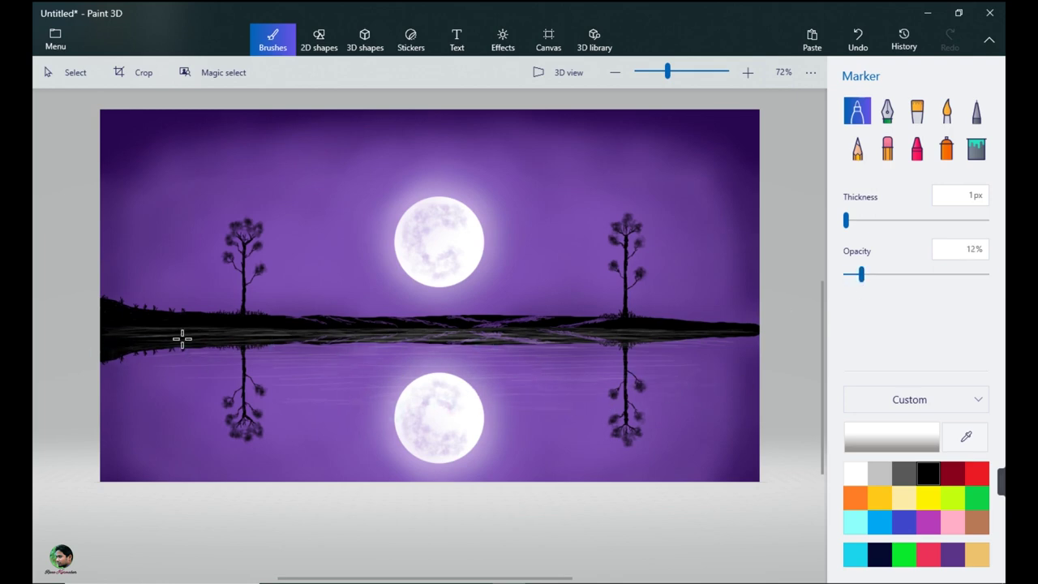
mouse_move(203, 330)
left_mouse_down()
mouse_move(697, 336)
mouse_move(70, 338)
mouse_move(615, 344)
left_mouse_up()
mouse_move(725, 352)
left_mouse_down()
mouse_move(567, 342)
mouse_move(775, 344)
mouse_move(705, 331)
mouse_move(628, 345)
mouse_move(278, 347)
mouse_move(220, 358)
mouse_move(467, 345)
mouse_move(377, 358)
mouse_move(517, 346)
mouse_move(142, 355)
mouse_move(270, 338)
mouse_move(610, 345)
mouse_move(317, 362)
mouse_move(335, 373)
mouse_move(382, 356)
mouse_move(509, 349)
mouse_move(348, 330)
mouse_move(470, 364)
mouse_move(428, 374)
mouse_move(548, 349)
mouse_move(399, 358)
mouse_move(365, 347)
mouse_move(511, 385)
mouse_move(454, 379)
mouse_move(511, 372)
mouse_move(423, 348)
mouse_move(394, 369)
mouse_move(401, 329)
mouse_move(499, 331)
mouse_move(386, 346)
mouse_move(481, 354)
left_mouse_up()
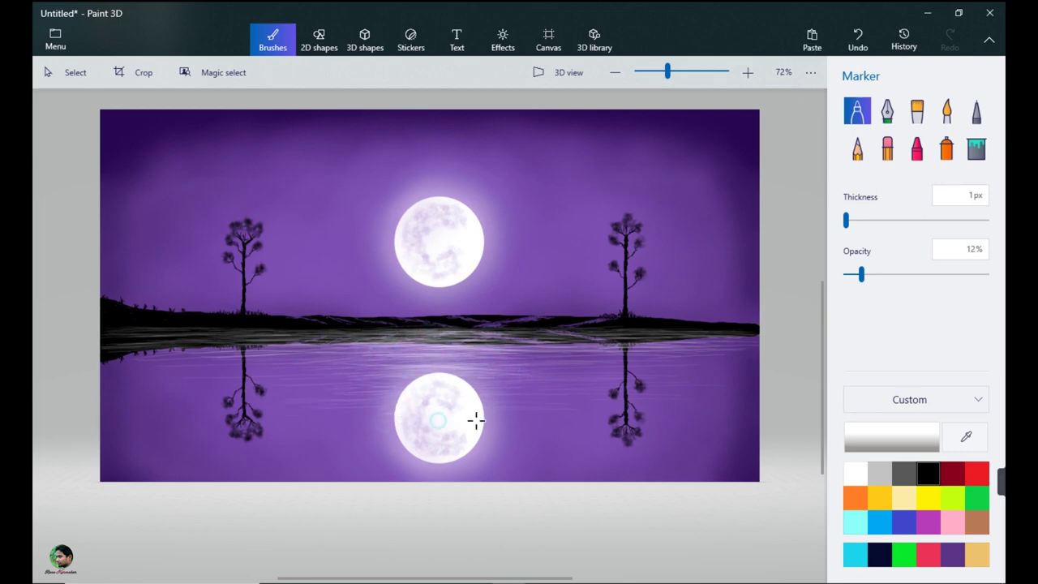
- Extend the thin white ripples across the rest of the water, around the moon's reflection and over both tree reflections
mouse_move(476, 419)
left_mouse_down()
mouse_move(508, 432)
mouse_move(318, 430)
mouse_move(550, 433)
mouse_move(341, 415)
mouse_move(562, 411)
mouse_move(244, 463)
mouse_move(503, 464)
mouse_move(497, 421)
mouse_move(507, 403)
mouse_move(471, 427)
mouse_move(414, 426)
mouse_move(509, 405)
mouse_move(436, 391)
mouse_move(460, 372)
mouse_move(447, 357)
mouse_move(544, 339)
mouse_move(353, 340)
mouse_move(540, 372)
mouse_move(380, 335)
mouse_move(542, 368)
left_mouse_up()
left_click_drag(102, 401, 243, 396)
left_click_drag(620, 374, 781, 375)
left_click_drag(603, 418, 748, 417)
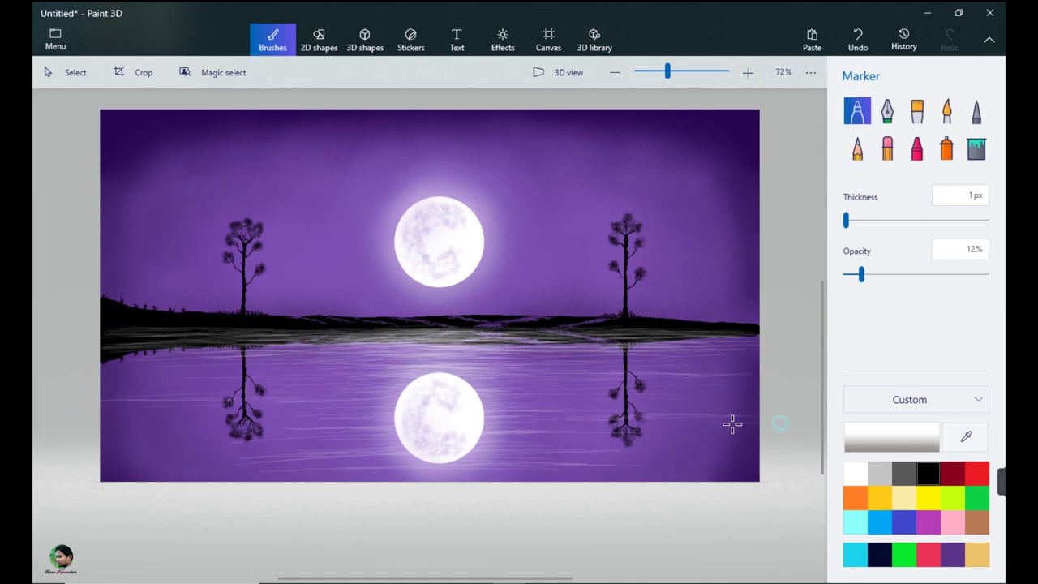
left_click_drag(751, 373, 662, 376)
mouse_move(223, 379)
left_mouse_down()
mouse_move(324, 379)
mouse_move(248, 348)
left_mouse_up()
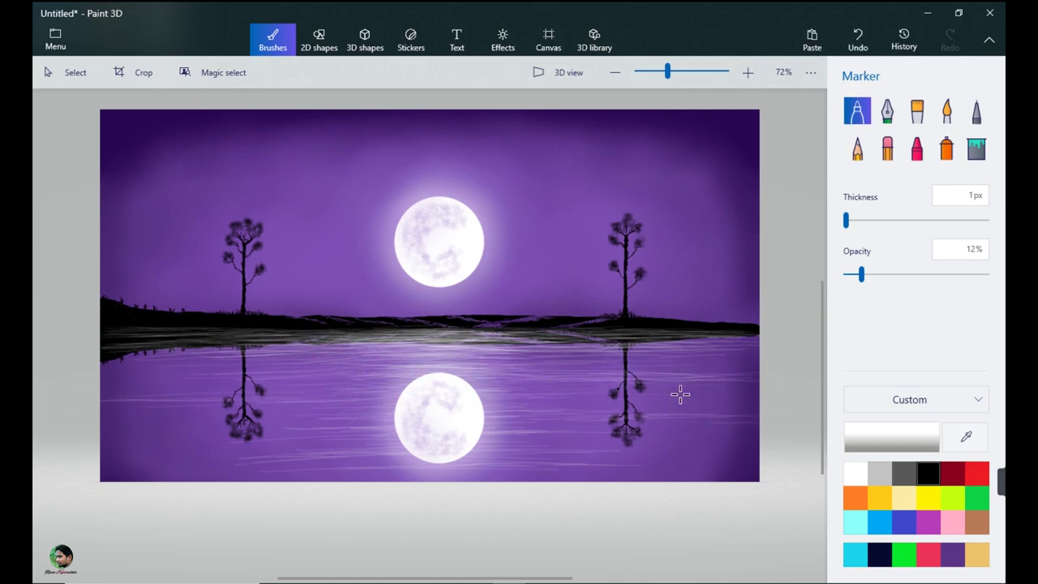
key("super")
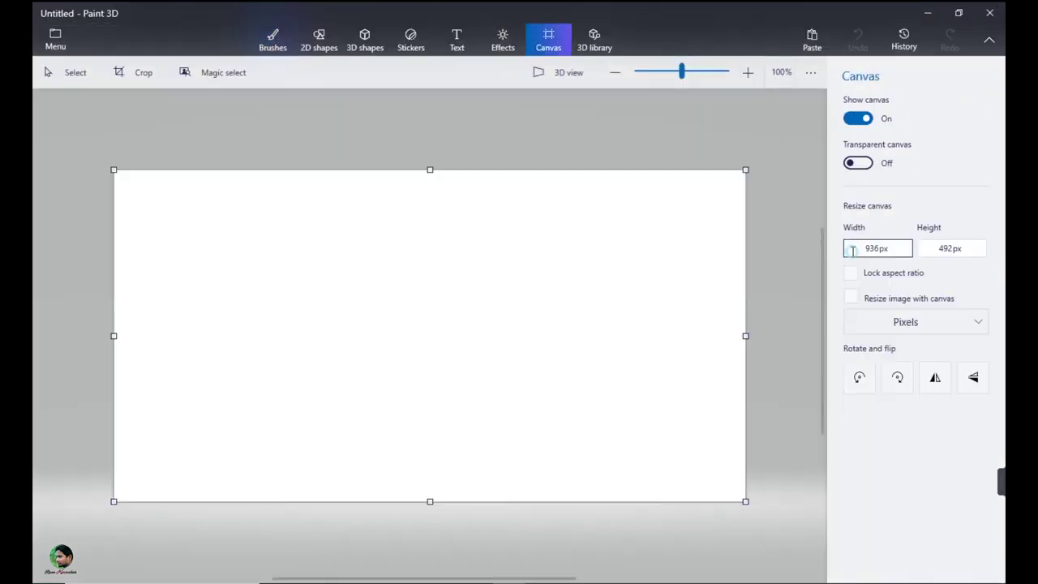
- Resize the blank canvas to 1360 × 768 px and make it transparent
type("1360")
left_click(940, 248)
type("768")
left_click(857, 163)
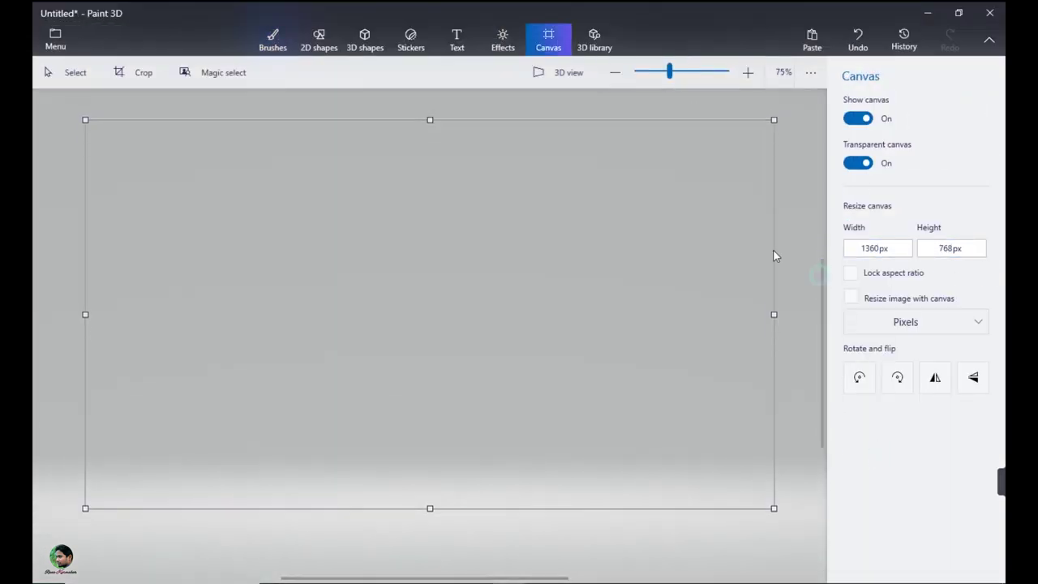
- Outline a boat hull with black 10px shapes: straight bottom and deck lines joined by a curve at each end
left_click(319, 39)
mouse_move(370, 354)
left_mouse_down()
mouse_move(524, 348)
mouse_move(507, 355)
left_mouse_up()
left_click_drag(445, 361, 445, 408)
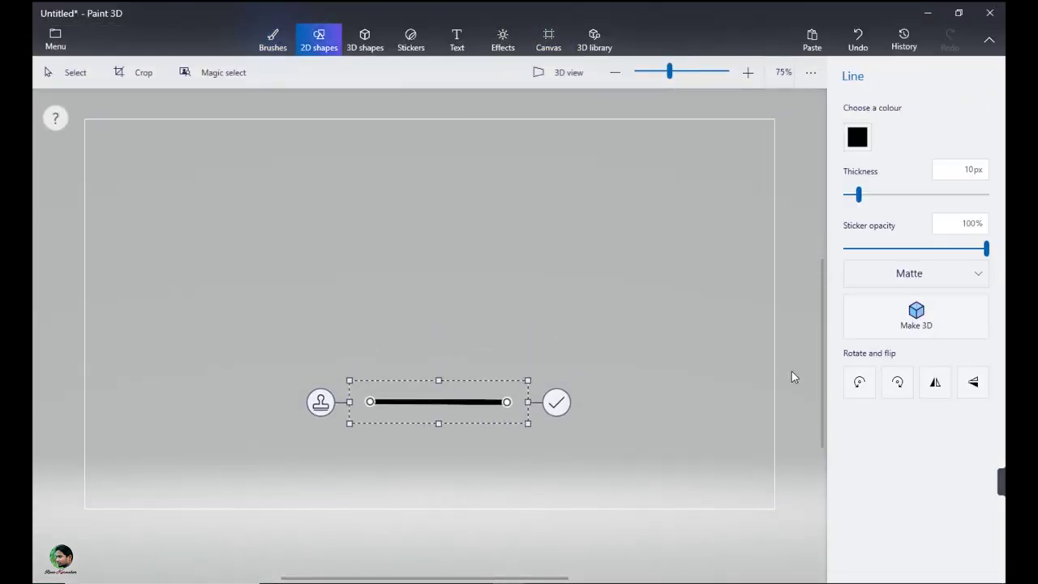
left_click(794, 377)
left_click(887, 126)
left_click_drag(507, 401, 543, 378)
left_click(813, 358)
mouse_move(369, 402)
left_mouse_down()
mouse_move(344, 378)
mouse_move(544, 379)
left_mouse_up()
left_click(825, 357)
left_click(857, 126)
left_click(474, 161)
- Fill the inside of the hull outline with solid black
left_click(272, 39)
left_click(976, 148)
left_click(918, 472)
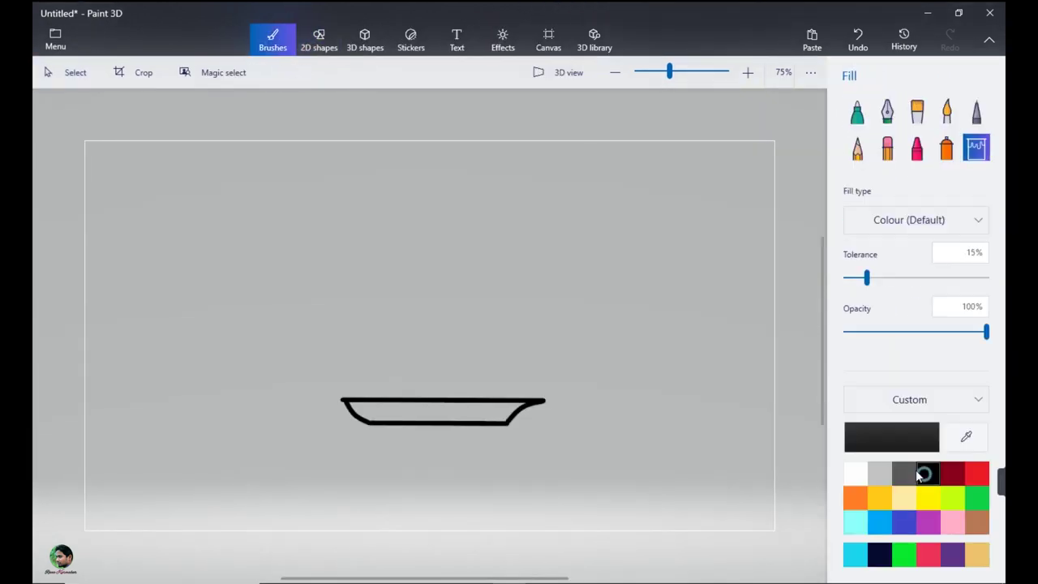
left_click(424, 414)
left_click(857, 112)
- Draw a tall tapered mast from two 4px lines rising from the middle of the deck and fill it black
key("ctrl+w")
left_click(857, 126)
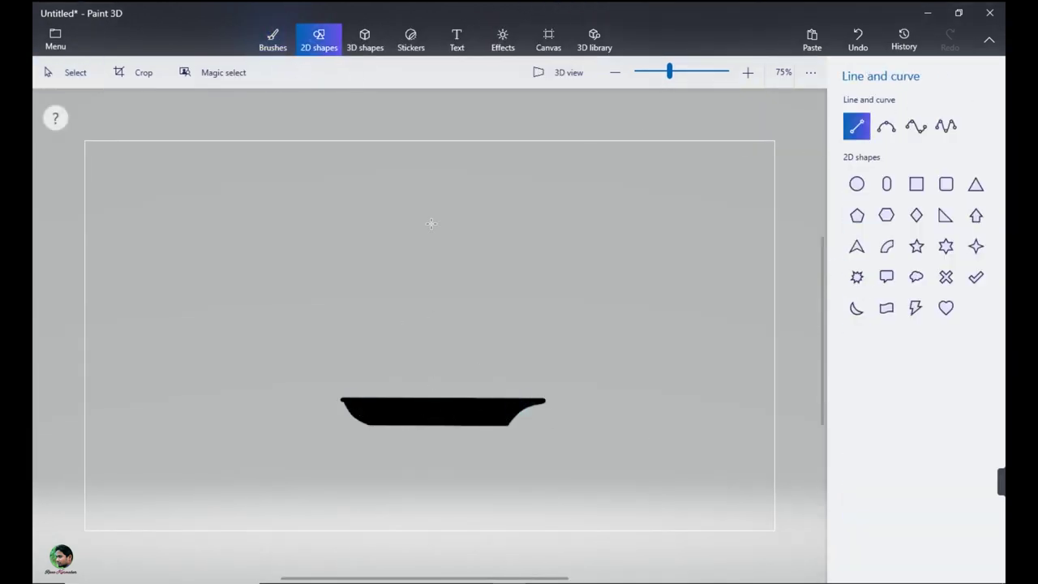
left_click_drag(423, 198, 422, 408)
left_click_drag(856, 197, 849, 197)
left_click(576, 193)
left_click_drag(422, 198, 429, 402)
left_click(341, 203)
left_click(273, 39)
left_click(976, 148)
left_click(425, 391)
- Outline the large sail right of the mast with three curves meeting at the masthead and fill it black
left_click(318, 39)
left_click(886, 126)
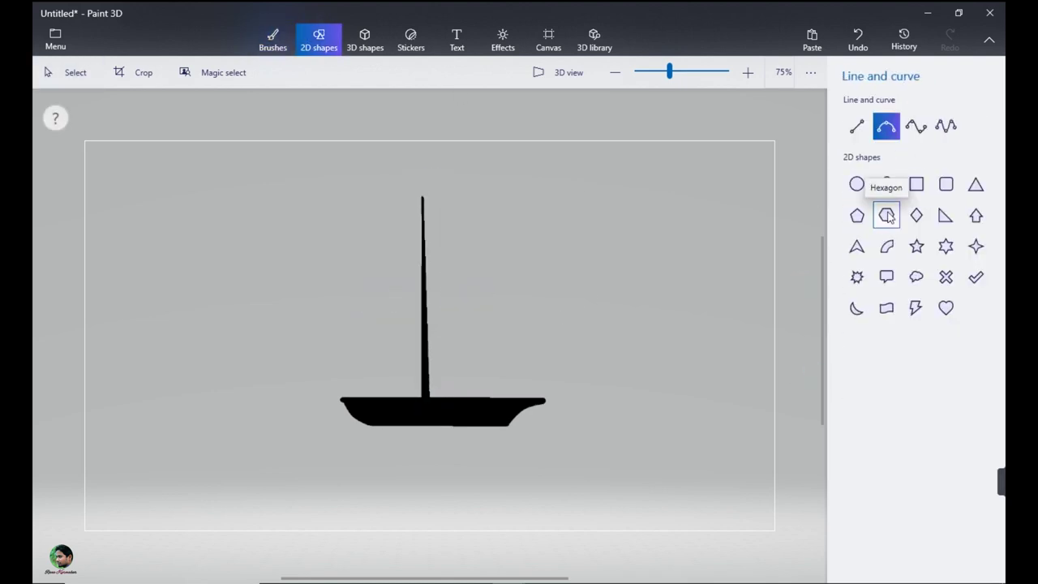
mouse_move(423, 198)
left_mouse_down()
mouse_move(461, 371)
mouse_move(445, 373)
left_mouse_up()
left_click(584, 284)
left_click(883, 127)
mouse_move(423, 198)
left_mouse_down()
mouse_move(526, 372)
mouse_move(521, 381)
left_mouse_up()
left_click(795, 295)
left_click(886, 126)
left_click_drag(444, 374, 521, 383)
left_click(745, 364)
left_click(273, 39)
left_click(487, 307)
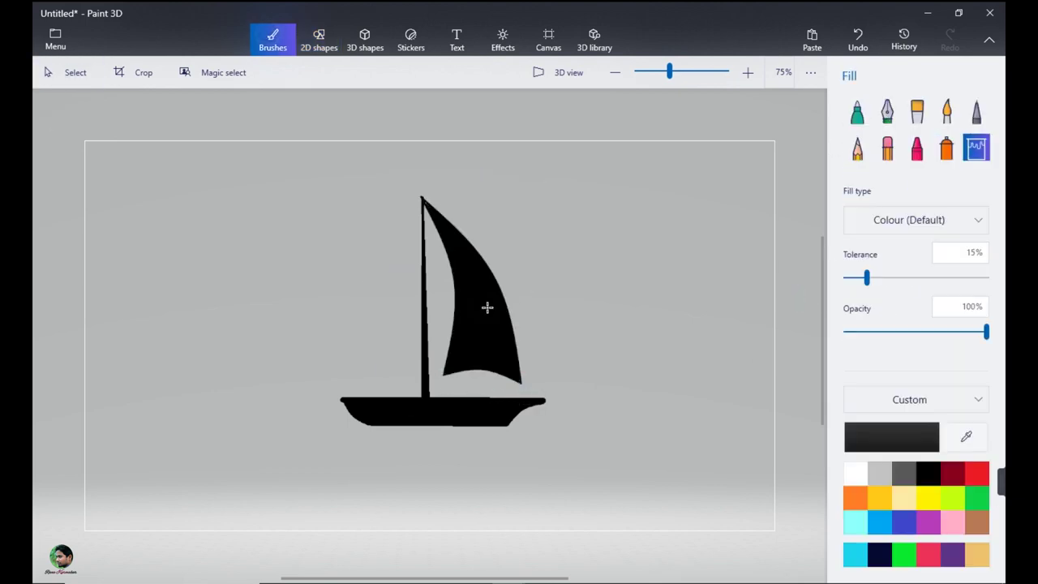
- Outline a second, smaller sail around the mast with three curves and fill both of its halves black
key("ctrl+w")
mouse_move(421, 198)
left_mouse_down()
mouse_move(363, 369)
mouse_move(414, 374)
mouse_move(433, 361)
left_mouse_up()
left_click(649, 284)
left_click(886, 126)
left_click(649, 284)
left_click(882, 128)
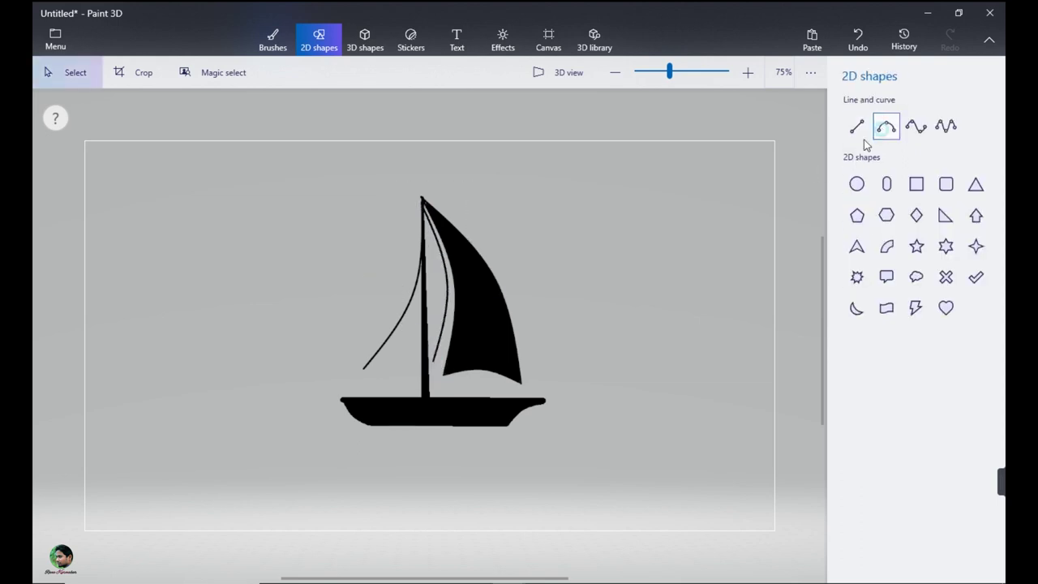
left_click_drag(364, 369, 433, 360)
left_click(353, 211)
left_click(274, 35)
left_click(436, 300)
left_click(412, 328)
left_click(857, 112)
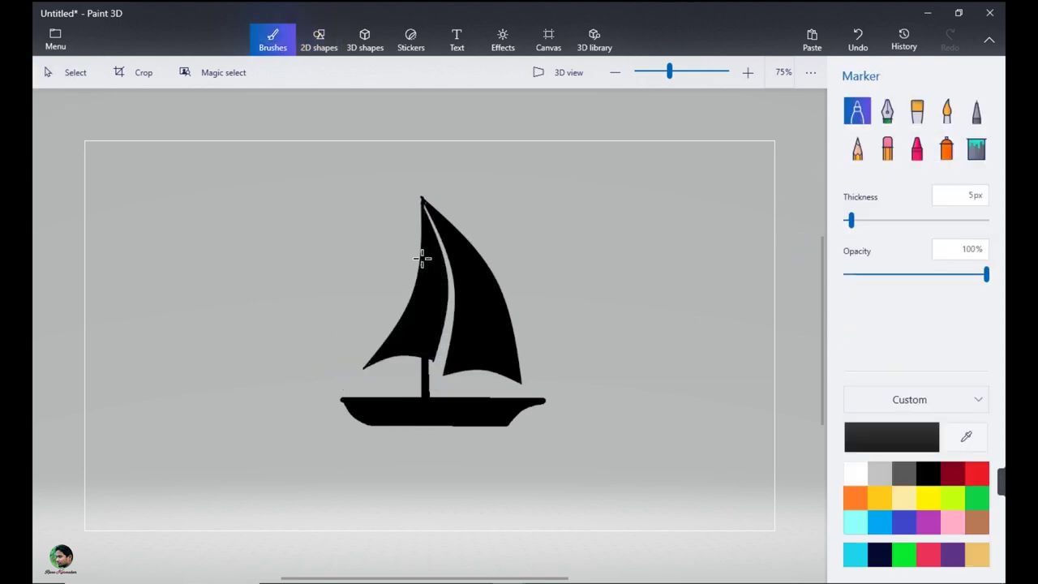
- Draw 1px rigging lines from the smaller sail's outer corner to the hull's left tip and from the large sail's inner corner to the deck
key("ctrl+w")
left_click(856, 126)
left_click_drag(363, 368, 342, 396)
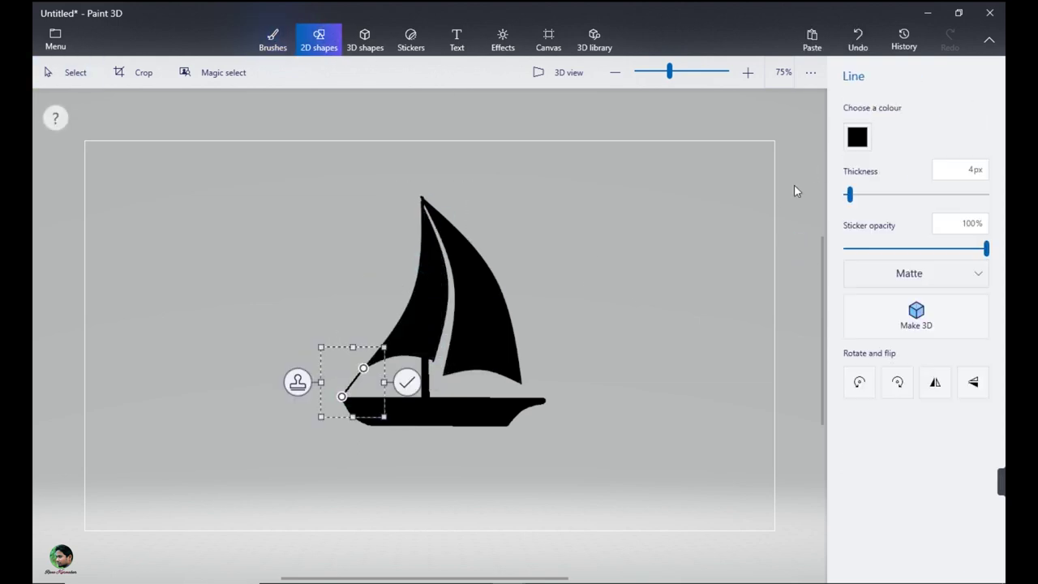
left_click_drag(849, 194, 845, 194)
left_click(796, 195)
left_click(856, 127)
left_click_drag(444, 376, 415, 403)
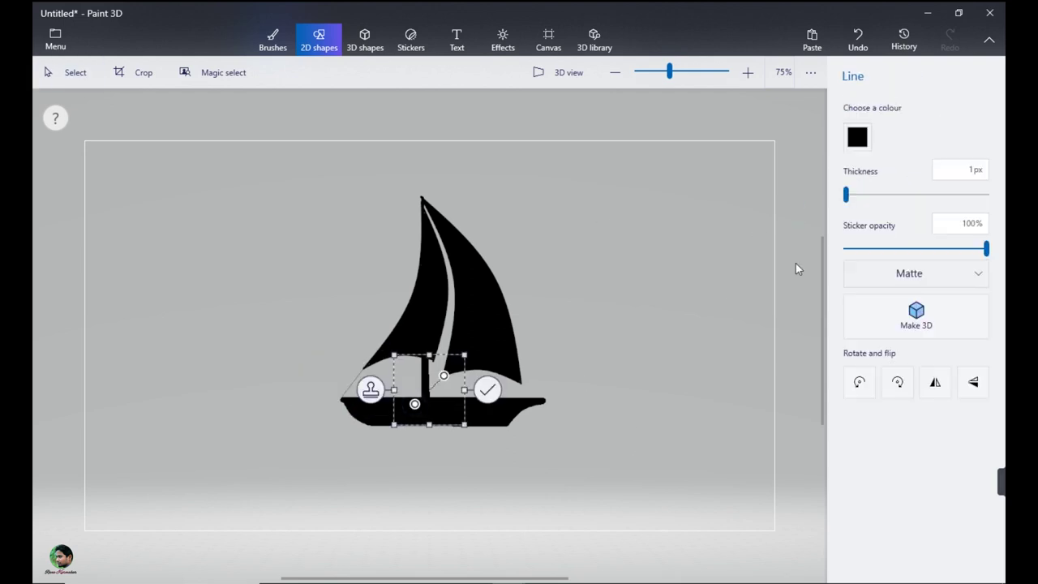
left_click(796, 264)
- Add rigging lines from the large sail's outer corner to the hull's right tip and from the smaller sail's inner corner to the deck
left_click(856, 126)
left_click_drag(521, 383, 542, 399)
left_click(730, 325)
left_click(856, 127)
left_click_drag(433, 359, 441, 399)
left_click(745, 403)
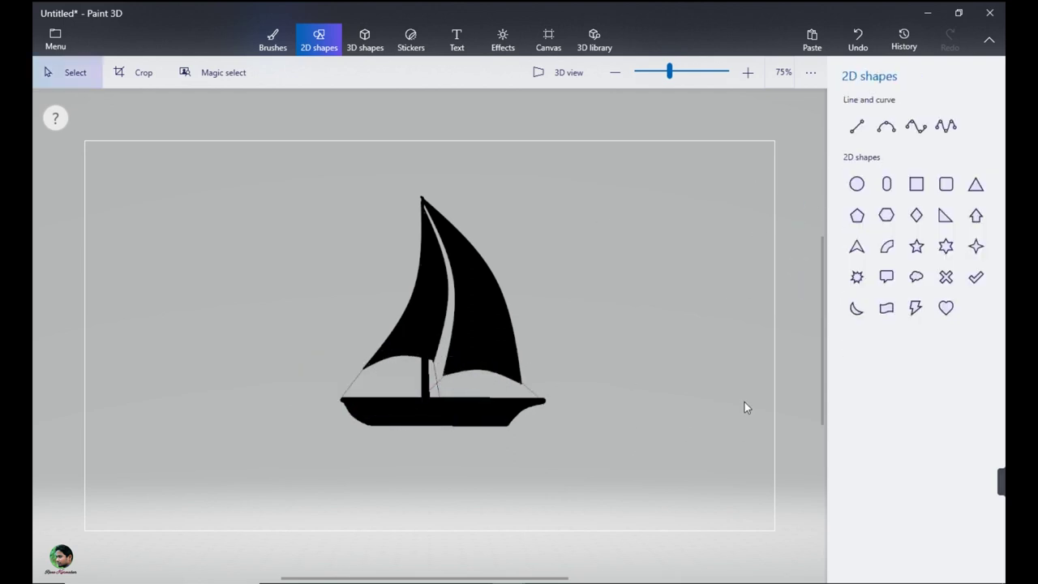
- Copy the finished sailboat into the moonlit painting, shrink it, and place it on the water in front of the moon
mouse_move(250, 143)
left_mouse_down()
mouse_move(257, 364)
mouse_move(619, 440)
left_mouse_up()
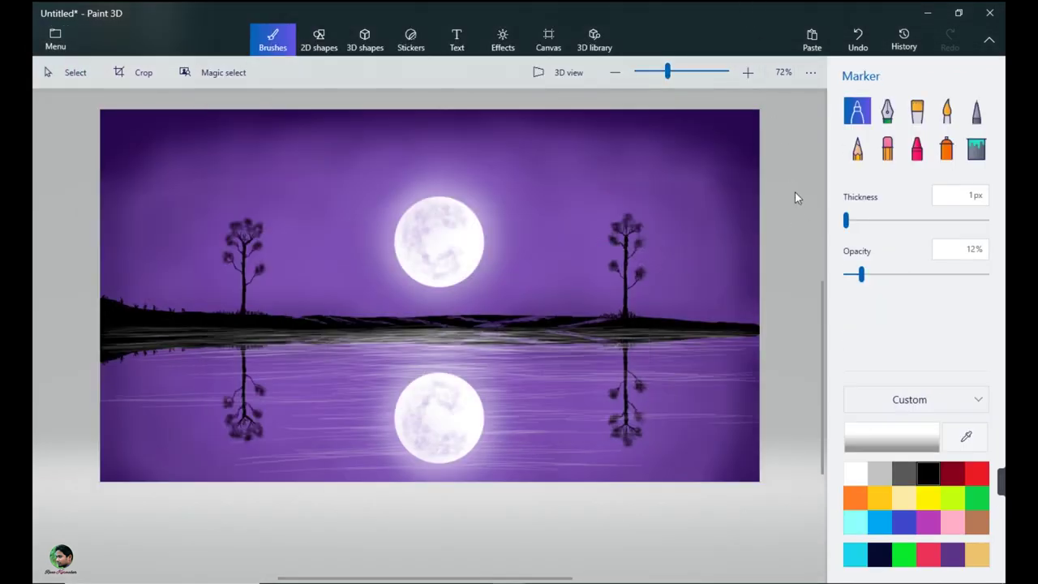
key("ctrl+v")
left_click_drag(607, 159, 470, 272)
left_click_drag(435, 344, 504, 312)
left_click_drag(540, 242, 585, 174)
mouse_move(527, 276)
left_mouse_down()
mouse_move(501, 278)
mouse_move(516, 292)
left_mouse_up()
left_click_drag(559, 191, 526, 234)
left_click_drag(486, 290, 506, 272)
left_click(206, 127)
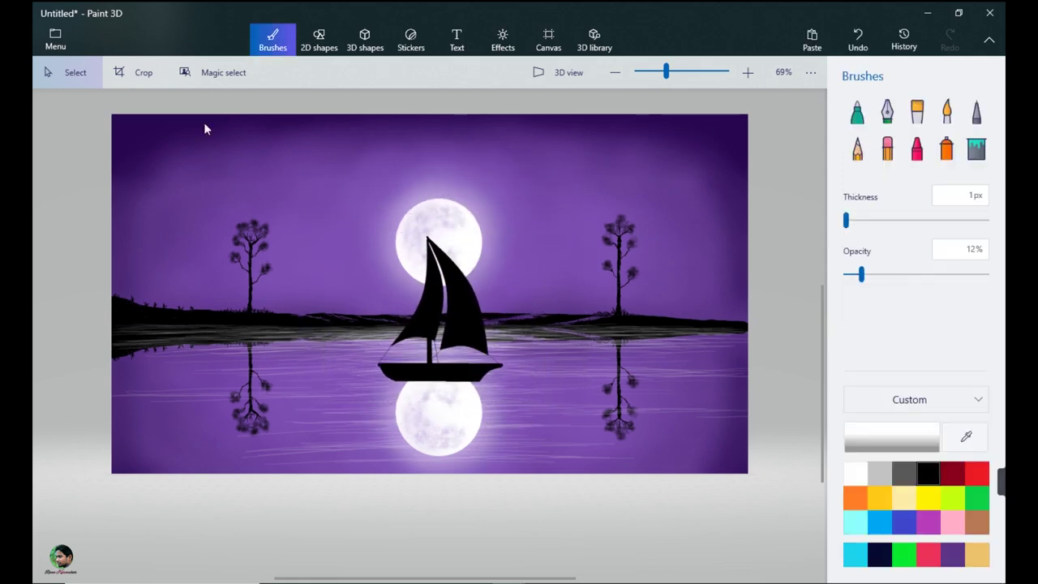
- Draw short black ripple strokes on the water just under the hull with the 1px Marker at 33% opacity
left_click(857, 111)
left_click(928, 473)
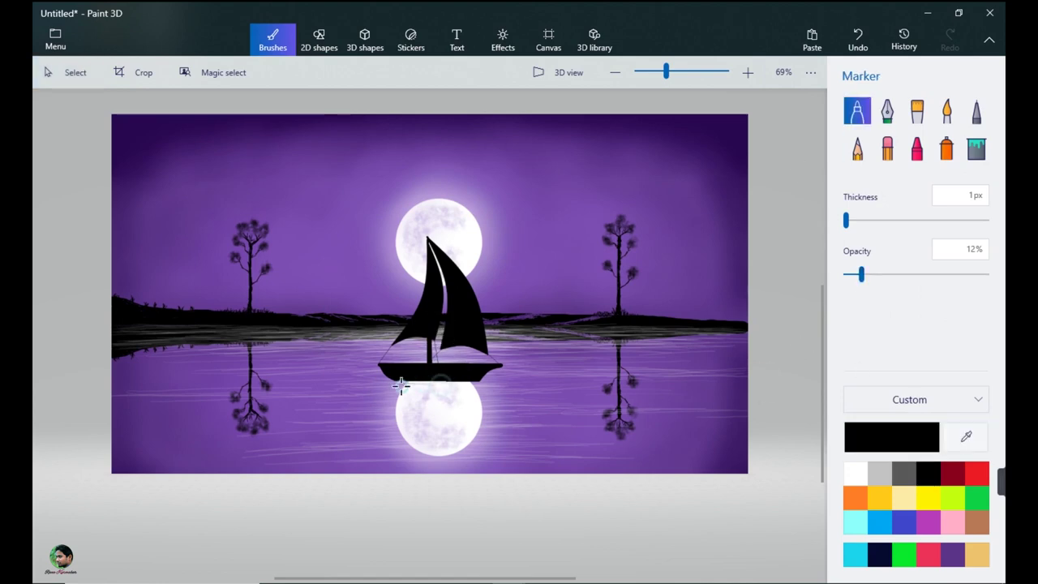
left_click(890, 276)
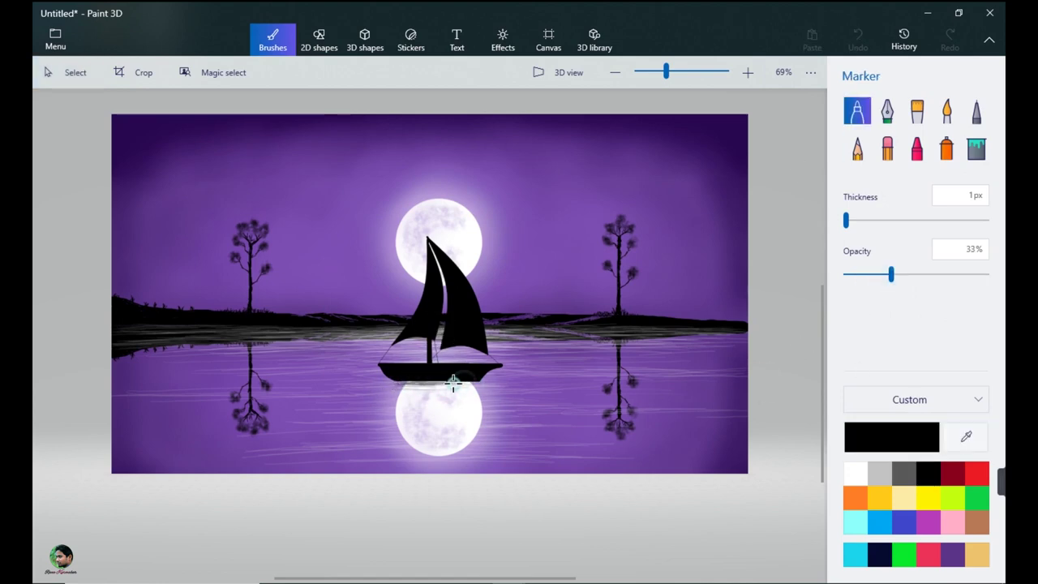
left_click_drag(391, 384, 397, 389)
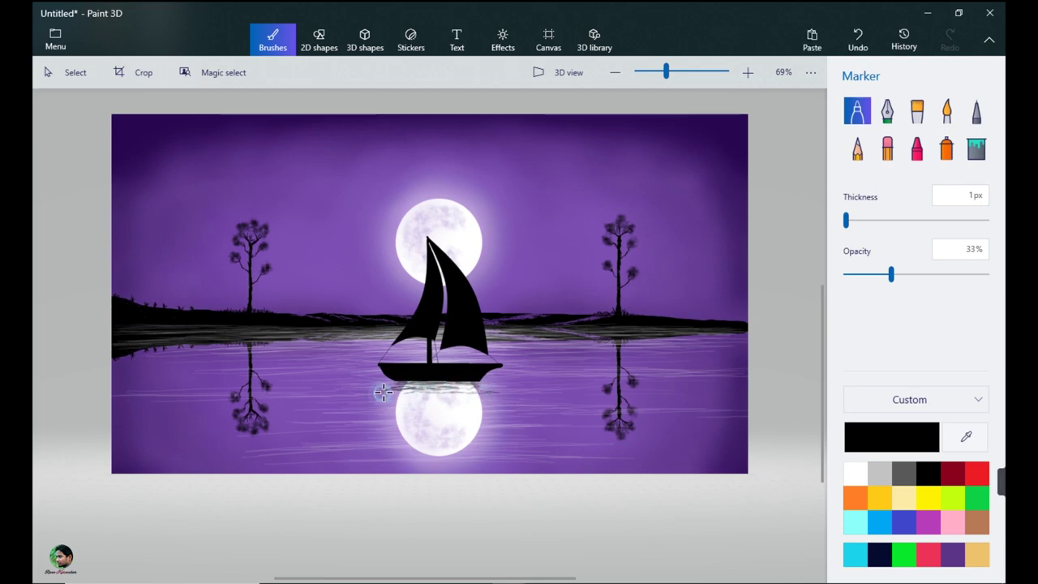
left_click_drag(431, 393, 473, 385)
- Build up the sails' dark rippled reflection, tapering down through the reflected moon with dense black Marker strokes
mouse_move(471, 381)
left_mouse_down()
mouse_move(379, 393)
mouse_move(427, 386)
mouse_move(447, 403)
mouse_move(440, 462)
left_mouse_up()
left_click_drag(433, 405, 432, 425)
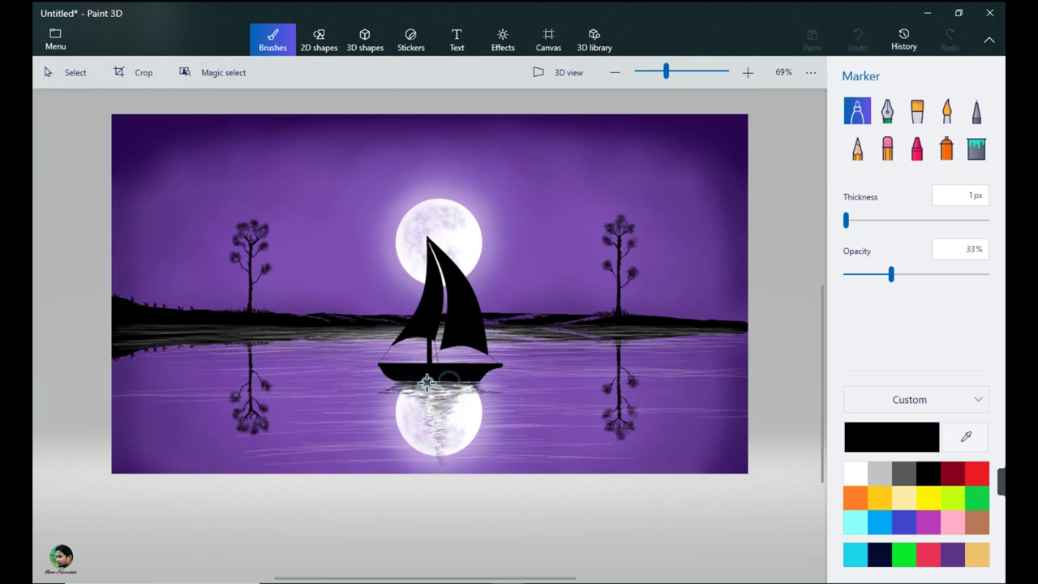
mouse_move(474, 381)
left_mouse_down()
mouse_move(401, 384)
mouse_move(474, 380)
mouse_move(494, 392)
mouse_move(419, 383)
mouse_move(480, 386)
mouse_move(378, 392)
mouse_move(454, 398)
mouse_move(427, 392)
mouse_move(461, 393)
mouse_move(448, 396)
mouse_move(454, 389)
mouse_move(414, 392)
mouse_move(468, 382)
mouse_move(410, 389)
mouse_move(460, 389)
mouse_move(435, 415)
mouse_move(437, 463)
left_mouse_up()
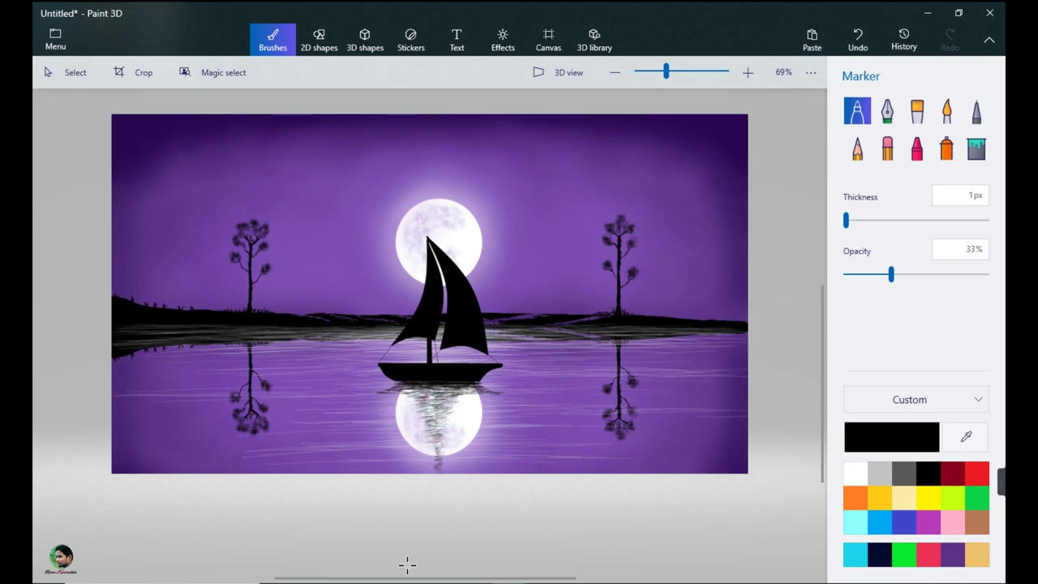
left_click_drag(447, 403, 435, 443)
mouse_move(456, 389)
left_mouse_down()
mouse_move(415, 382)
mouse_move(476, 383)
mouse_move(404, 385)
mouse_move(449, 386)
left_mouse_up()
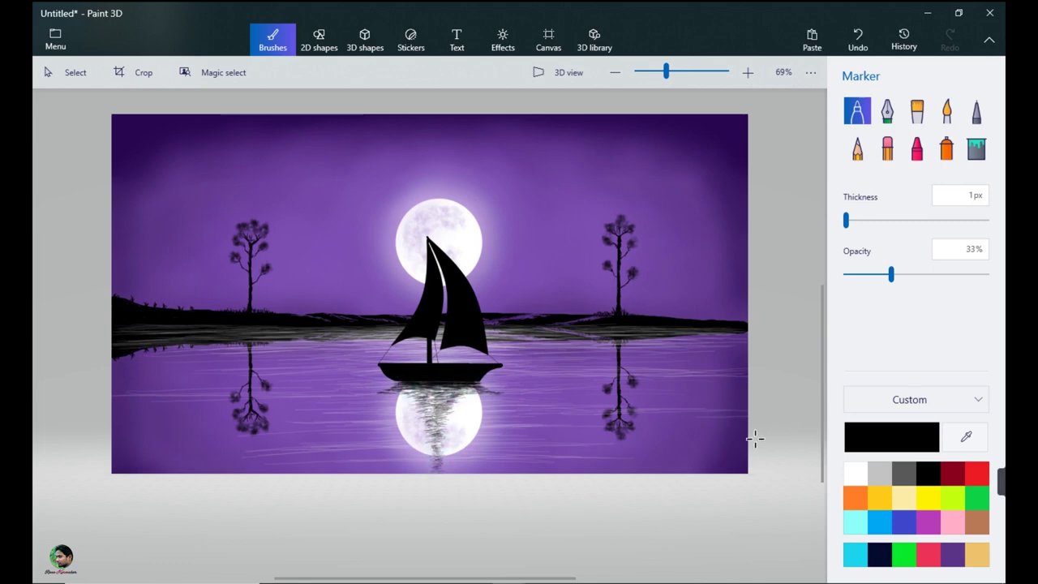
- Choose the Spray can and sample the moon's white as its colour
left_click(946, 150)
left_click(967, 437)
left_click(471, 239)
- Try to brighten the moon with the 180px Spray can at 19% opacity
left_click_drag(848, 276, 857, 277)
left_click_drag(857, 276, 872, 275)
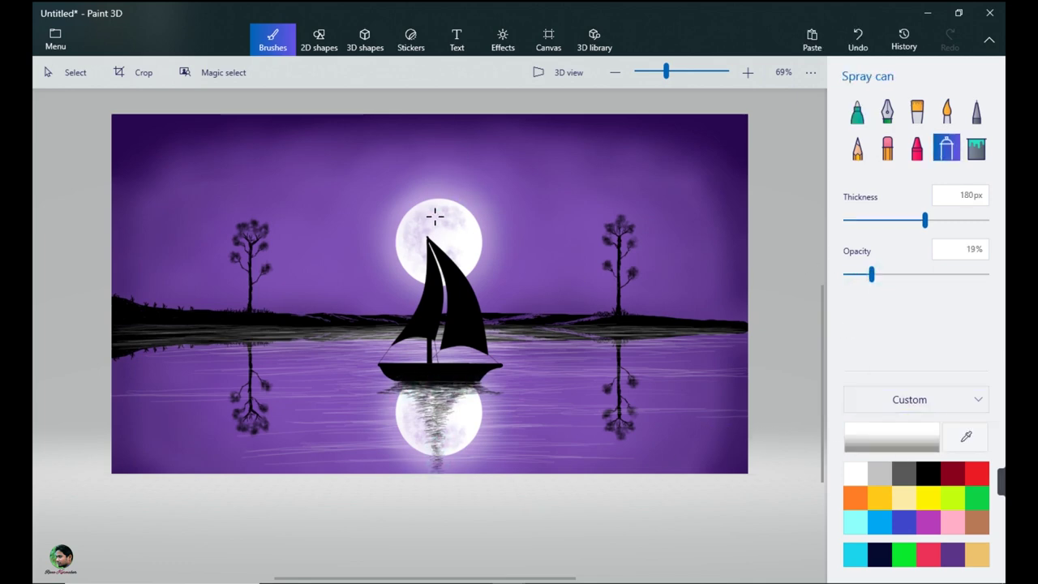
left_click_drag(435, 215, 468, 212)
key("ctrl+z")
- Spray a soft white glow over the moon and the upper sails with the Spray can at 232px and 5% opacity
left_click_drag(870, 274, 849, 275)
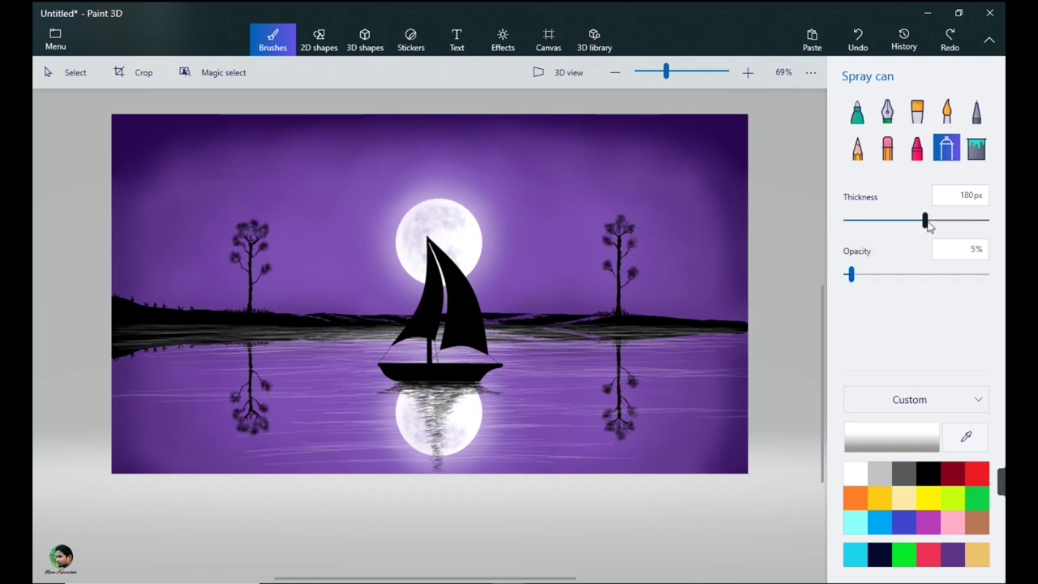
left_click_drag(924, 220, 951, 220)
mouse_move(438, 247)
left_mouse_down()
mouse_move(451, 271)
mouse_move(411, 232)
mouse_move(405, 257)
mouse_move(400, 240)
left_mouse_up()
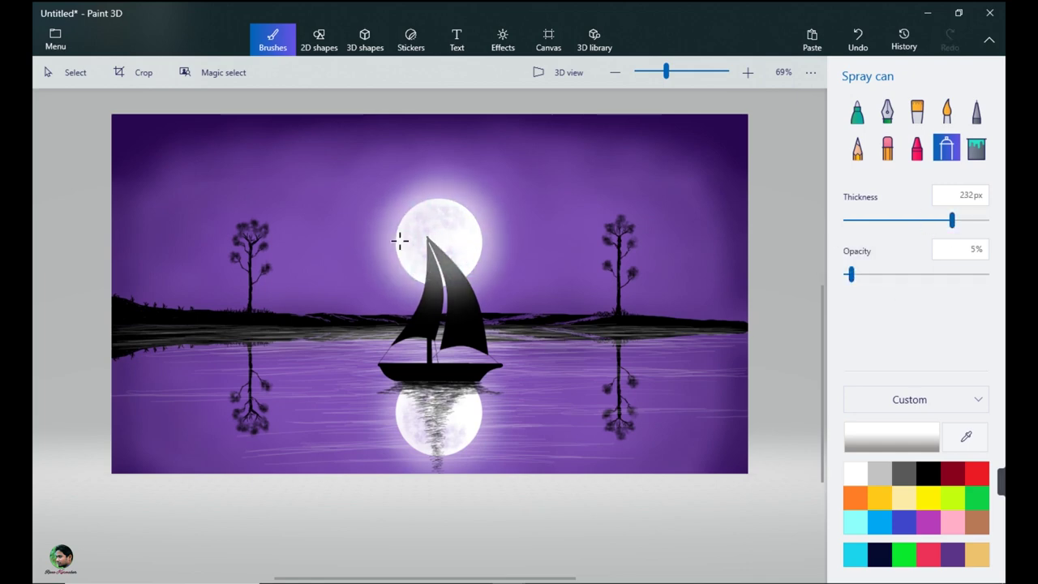
mouse_move(456, 223)
left_mouse_down()
mouse_move(419, 209)
mouse_move(476, 250)
mouse_move(469, 263)
mouse_move(444, 223)
left_mouse_up()
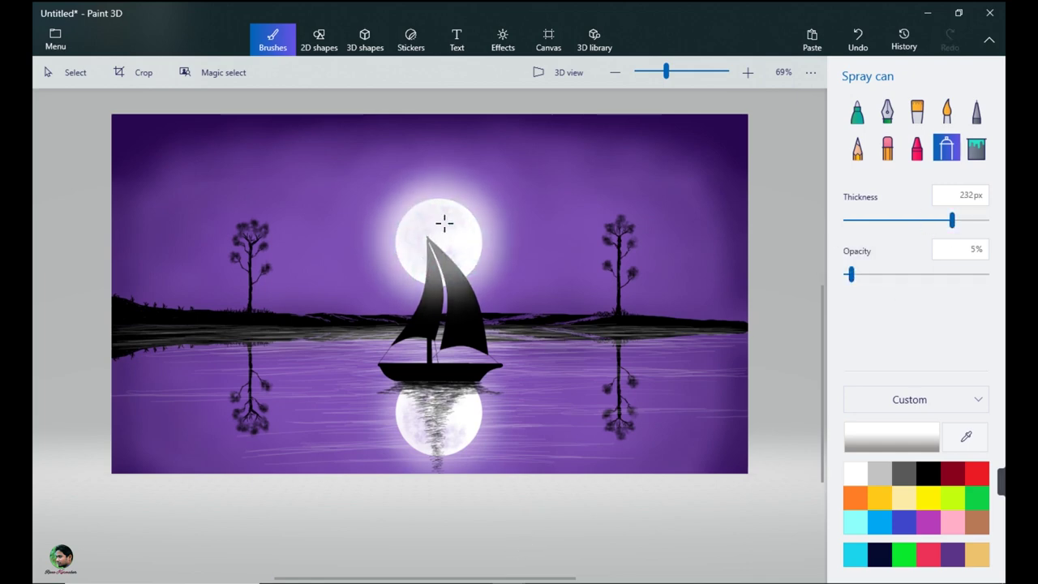
left_click(857, 112)
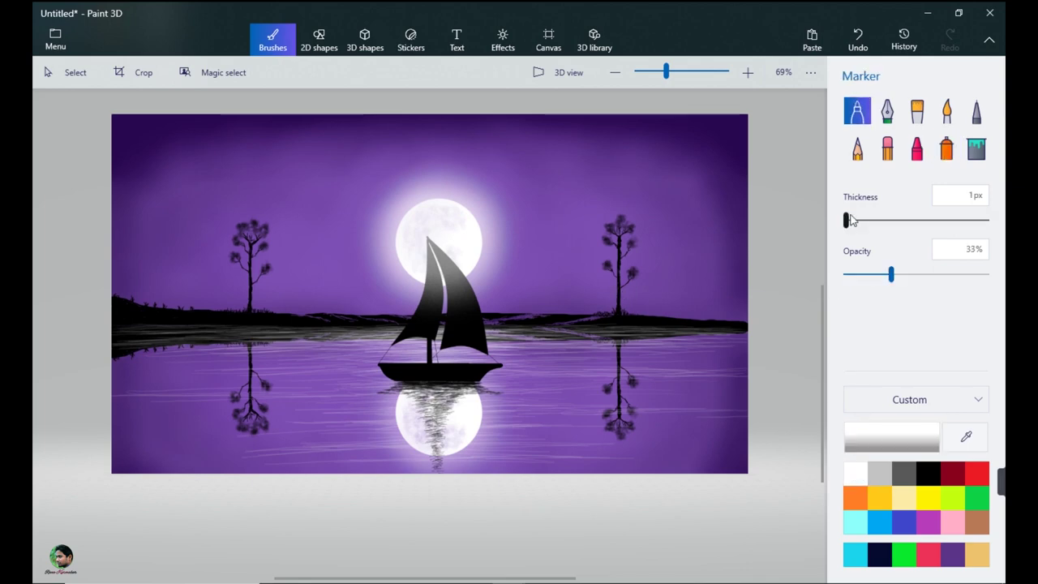
- Create a small white four-point star and stamp copies of it across the sky left of the moon
left_click(319, 39)
left_click(975, 247)
mouse_move(201, 150)
left_mouse_down()
mouse_move(327, 211)
mouse_move(146, 228)
mouse_move(326, 158)
mouse_move(216, 266)
mouse_move(137, 118)
mouse_move(589, 144)
mouse_move(729, 130)
left_mouse_up()
left_click(154, 155)
left_click(95, 228)
left_click(275, 157)
left_click(166, 269)
left_click(77, 128)
- Stamp further small four-point stars around the right tree and along the top of the sky
left_click(678, 130)
left_click_drag(721, 135, 713, 255)
left_click(677, 255)
left_click_drag(721, 258, 651, 271)
left_click(607, 268)
left_click_drag(669, 264, 594, 120)
left_click(534, 126)
left_click(415, 129)
mouse_move(596, 132)
left_mouse_down()
mouse_move(280, 121)
mouse_move(257, 184)
mouse_move(596, 193)
mouse_move(577, 180)
left_mouse_up()
left_click(221, 122)
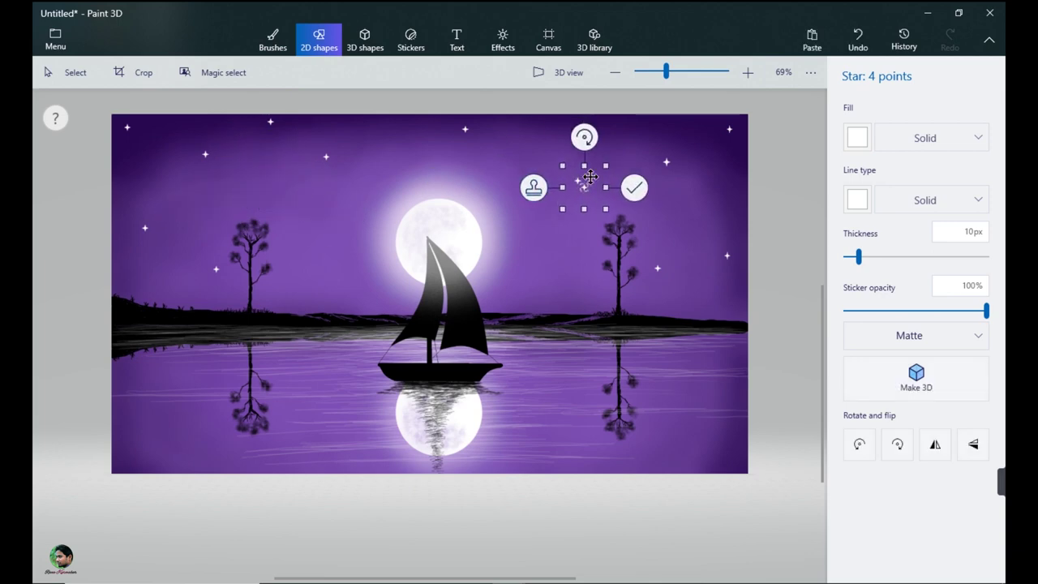
- Draw extra small four-point stars above the left tree and near the right edge of the sky
left_click_drag(219, 207, 229, 217)
left_click_drag(151, 163, 161, 173)
left_click_drag(661, 140, 711, 185)
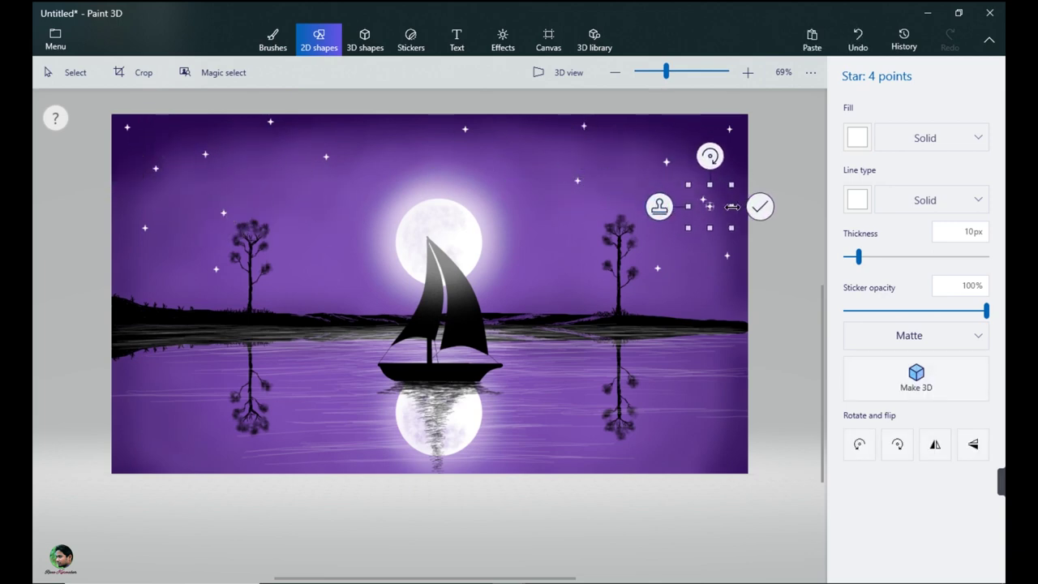
left_click(740, 308)
- Draw a slightly larger white four-point star and stamp copies of it among the smaller stars across the sky
left_click(976, 248)
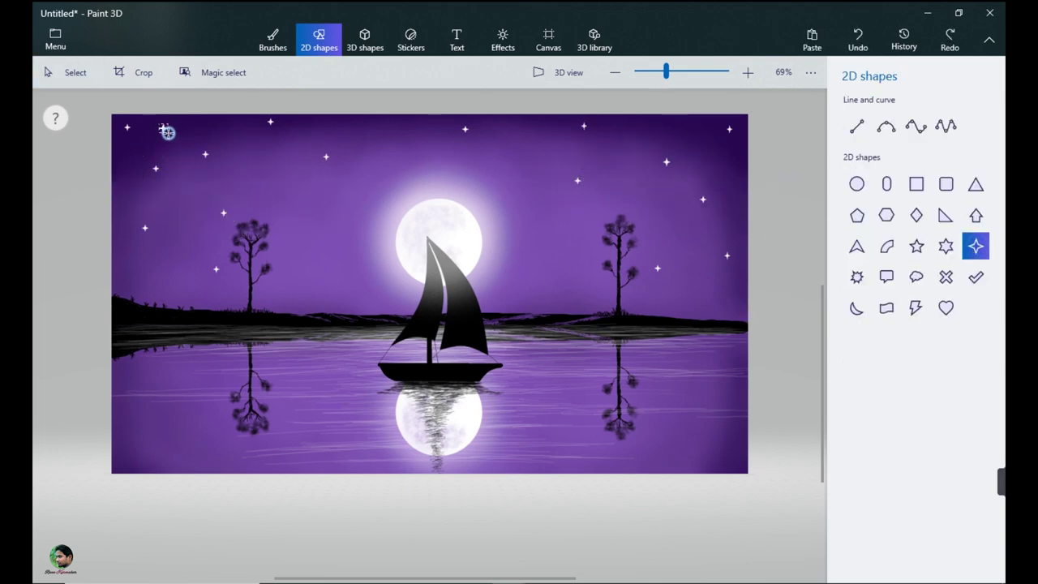
left_click_drag(159, 124, 168, 133)
left_click(113, 128)
mouse_move(174, 126)
left_mouse_down()
mouse_move(299, 208)
mouse_move(394, 130)
mouse_move(582, 248)
mouse_move(543, 139)
mouse_move(574, 253)
mouse_move(686, 150)
mouse_move(648, 114)
mouse_move(655, 122)
left_mouse_up()
left_click(239, 210)
left_click(335, 131)
left_click(481, 147)
left_click(511, 260)
left_click(589, 125)
left_click(768, 425)
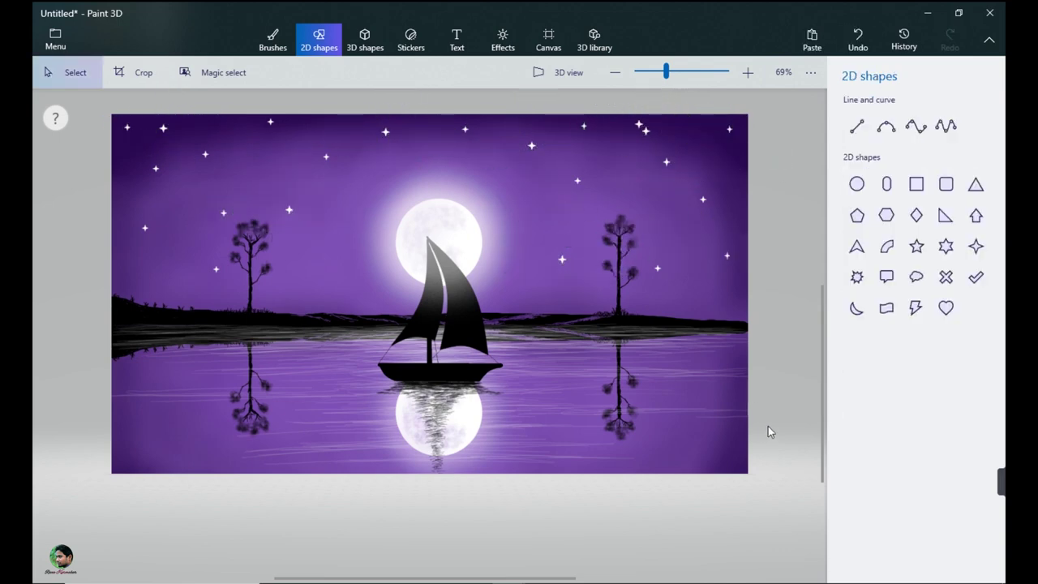
- Dot tiny distant stars in the upper-right sky with the white Marker, raising its opacity to 100%
left_click(272, 39)
left_click(857, 121)
left_click(696, 134)
left_click(689, 146)
left_click(699, 167)
left_click(713, 149)
left_click(856, 473)
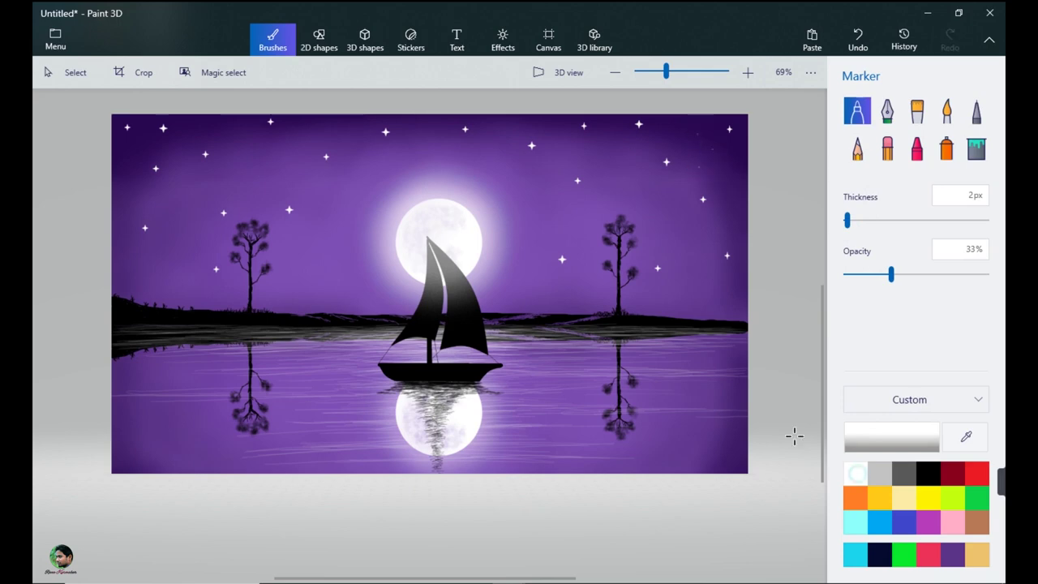
left_click(726, 180)
left_click_drag(891, 274, 987, 274)
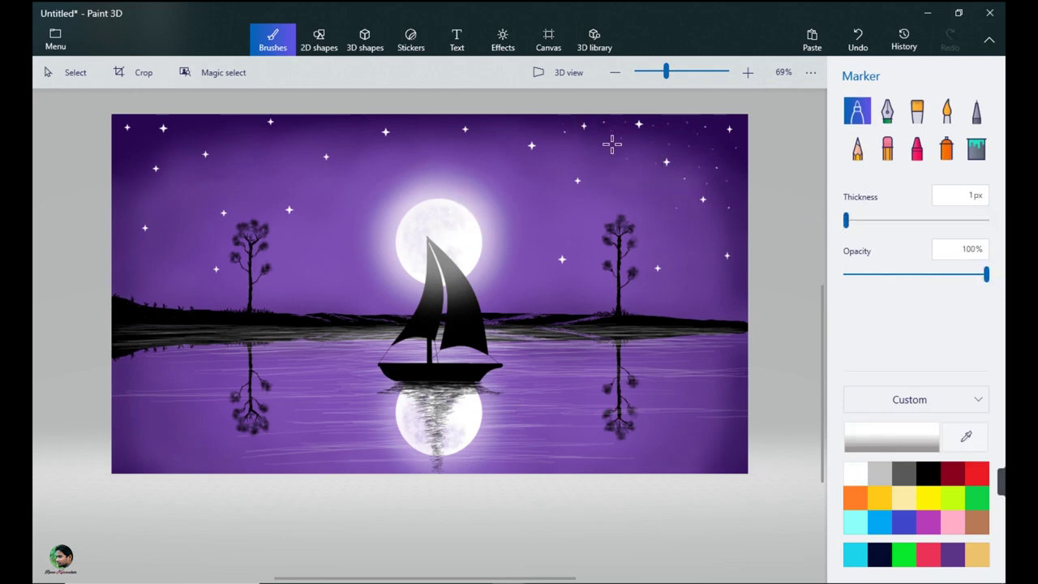
- Scatter tiny white star dots along the top of the sky above the moon with the 1px Marker at 100% opacity
left_click(510, 134)
left_click(497, 132)
left_click(538, 119)
left_click(598, 117)
left_click(625, 127)
left_click(444, 125)
left_click(359, 131)
left_click(361, 126)
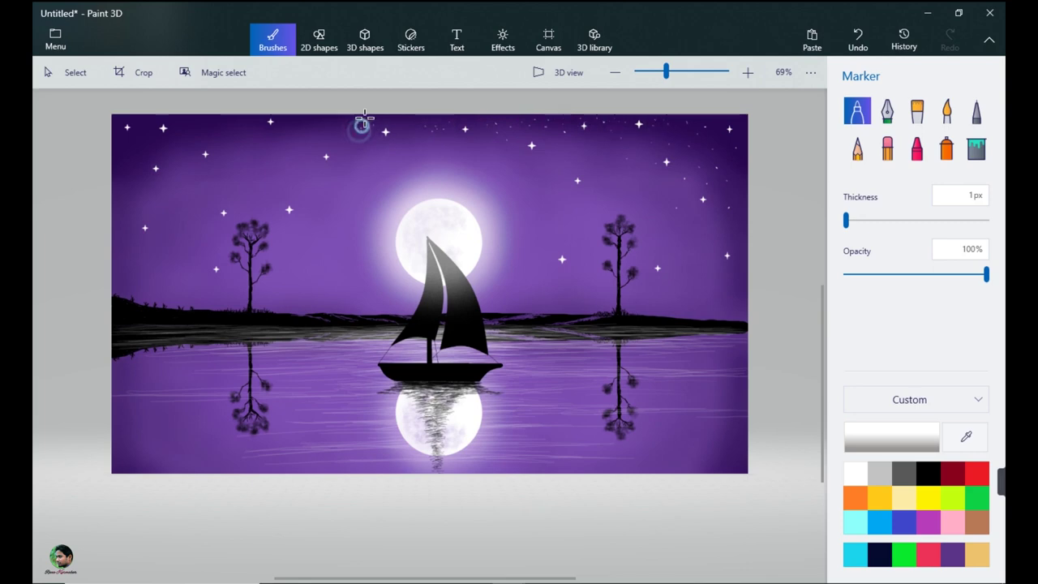
- Dot a dense cluster of tiny white stars in the upper-left corner of the sky with the 1px Marker
left_click(121, 123)
left_click(119, 142)
left_click(142, 125)
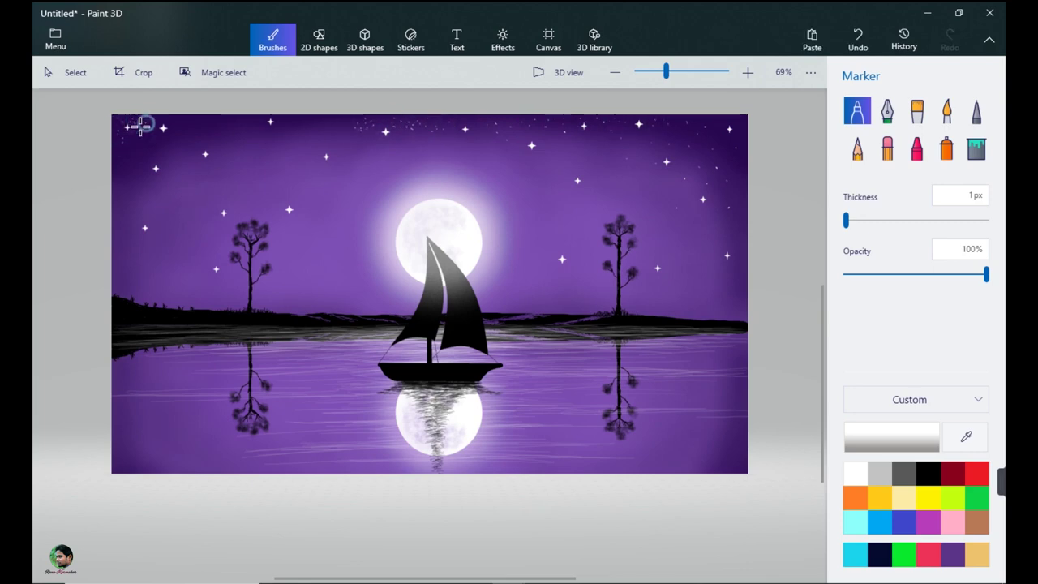
left_click(140, 129)
left_click(124, 152)
left_click(134, 150)
left_click(161, 122)
left_click(149, 192)
left_click(131, 175)
left_click(176, 143)
left_click(143, 119)
- Scatter more tiny white star dots down the left side of the sky, around the left tree and toward the moon
left_click(133, 223)
left_click(170, 219)
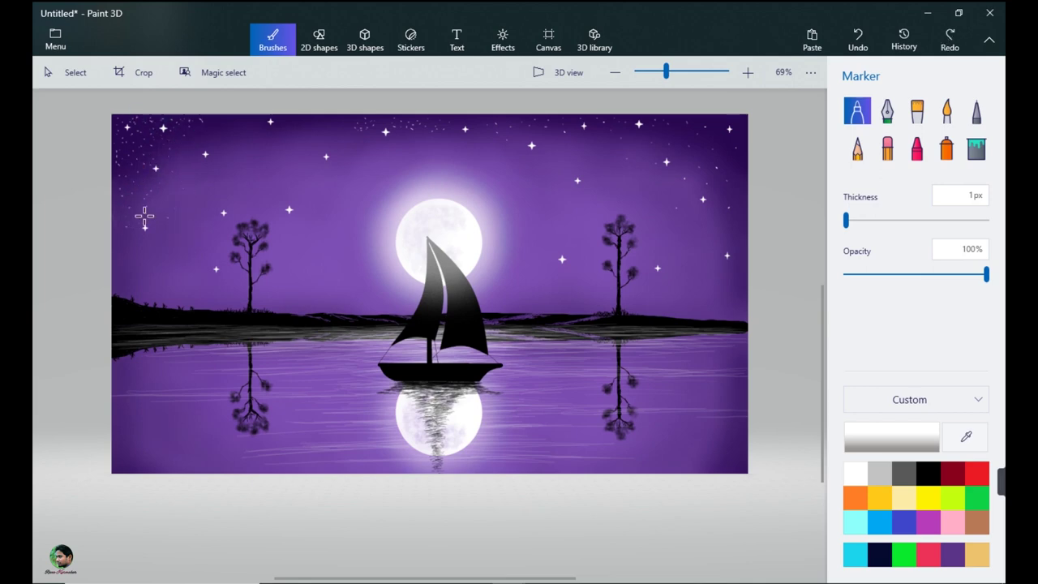
left_click(167, 253)
left_click(132, 248)
left_click(227, 125)
left_click(200, 201)
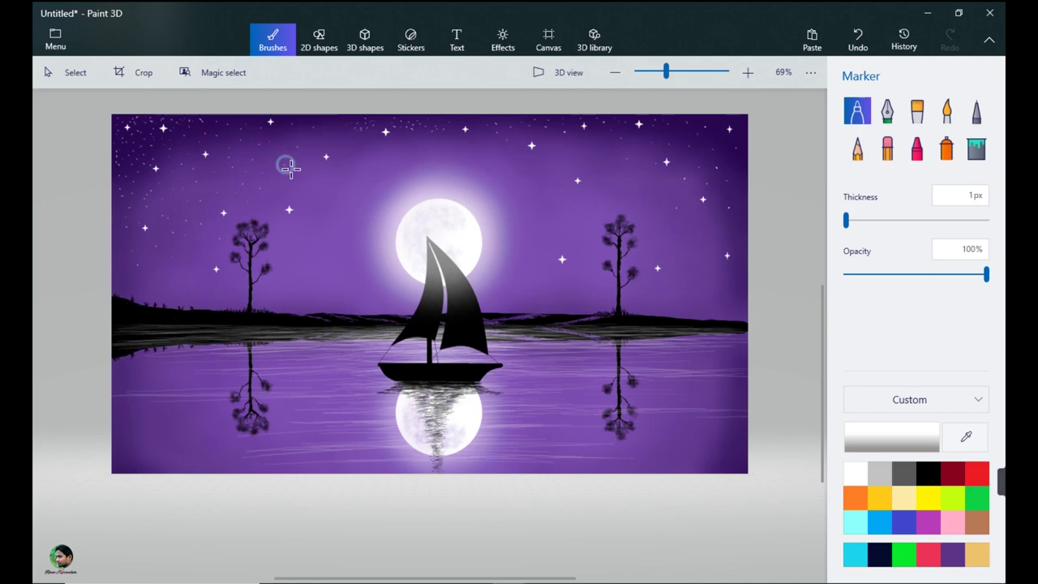
left_click(331, 126)
left_click(273, 147)
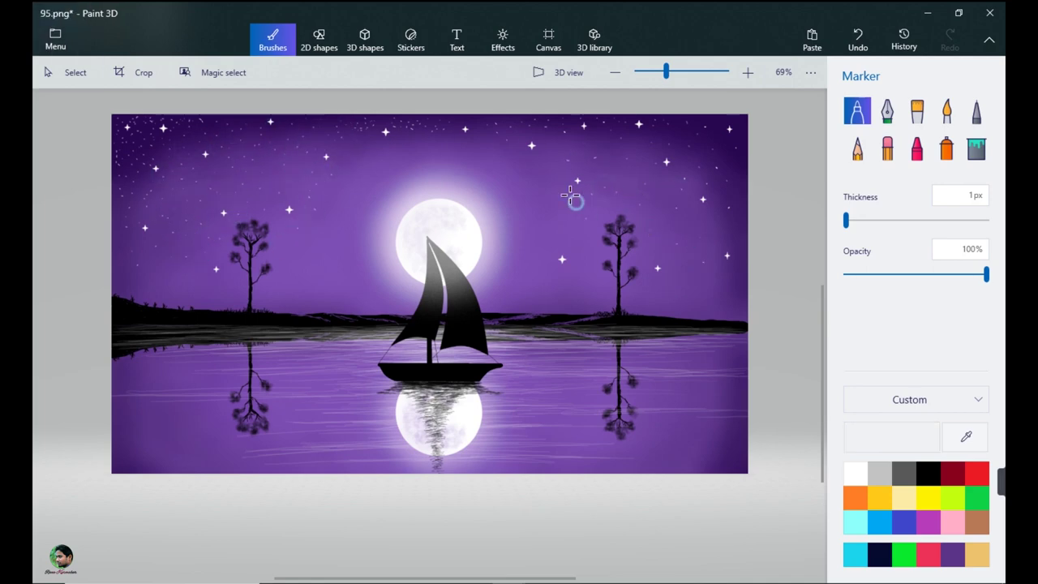
- Sign the painting in white with an underlined handwritten signature in the lower-right corner of the canvas, using the 1px Pixel pen
left_click(977, 111)
left_click_drag(846, 220, 825, 227)
left_click(748, 72)
mouse_move(822, 361)
left_mouse_down()
mouse_move(823, 429)
mouse_move(823, 412)
left_mouse_up()
left_click_drag(425, 578, 553, 578)
left_click_drag(616, 389, 696, 396)
left_click_drag(651, 414, 703, 399)
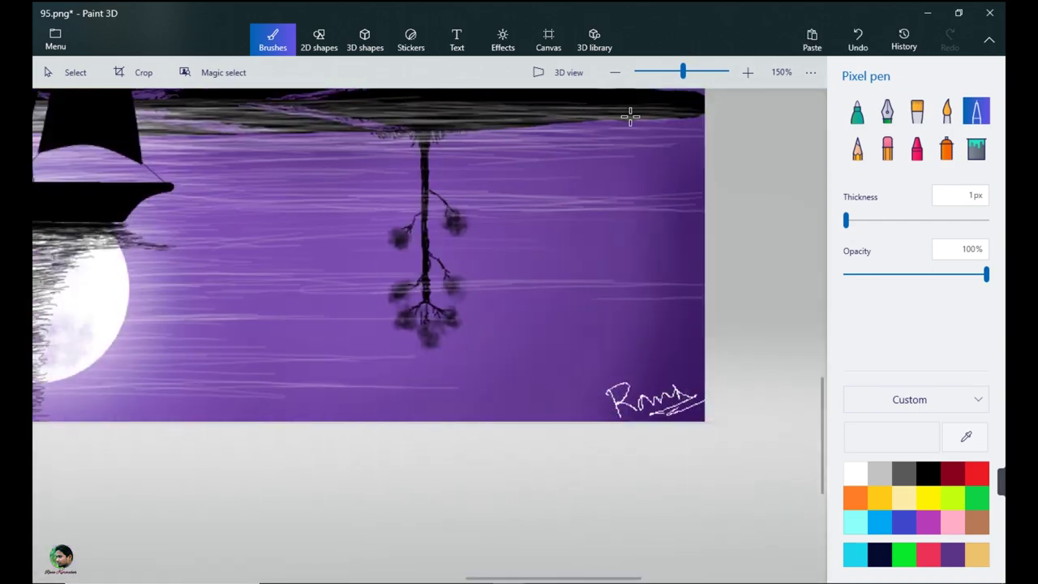
scroll(725, 459, "down", 5)
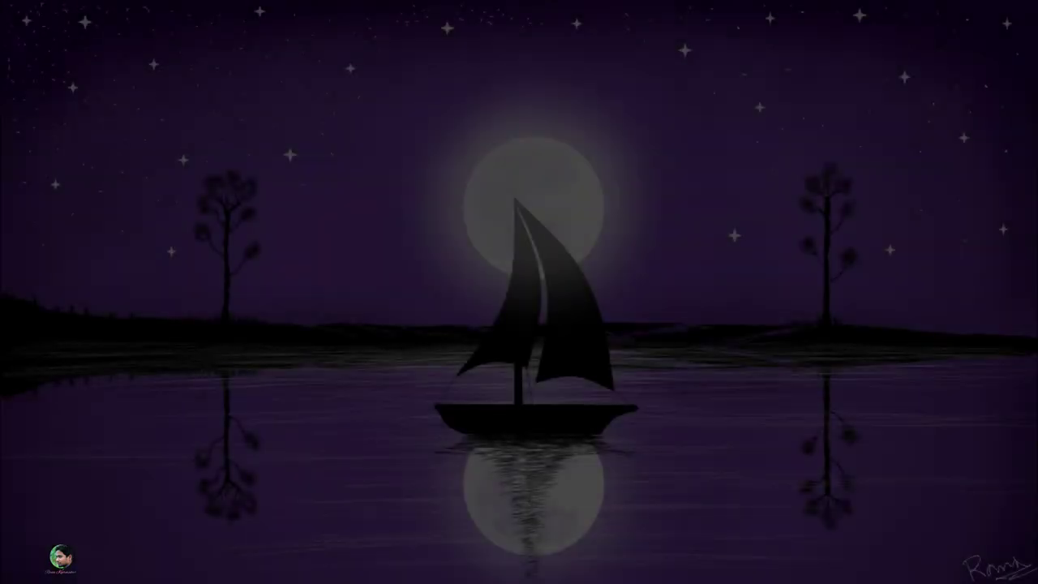